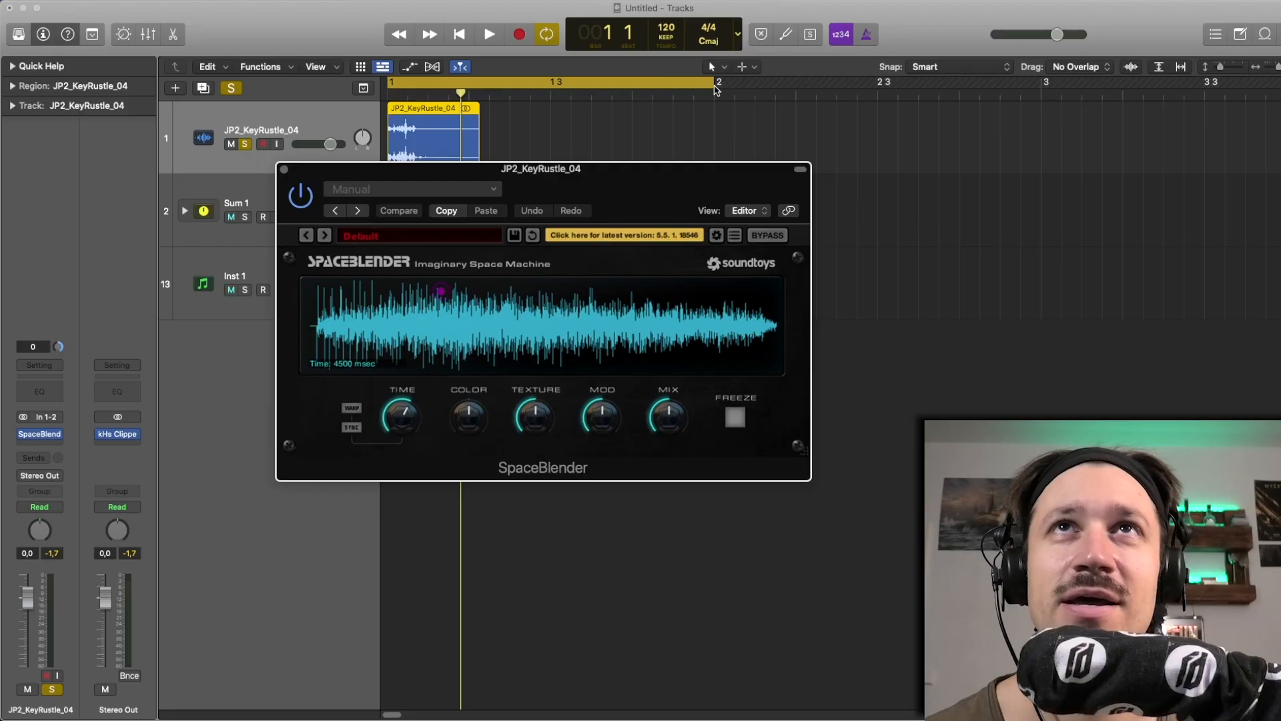
# Extend the cycle range to the start of bar 3 and play the key rustle sample through SpaceBlender
pyautogui.moveTo(719, 87); pyautogui.dragTo(1045, 131)
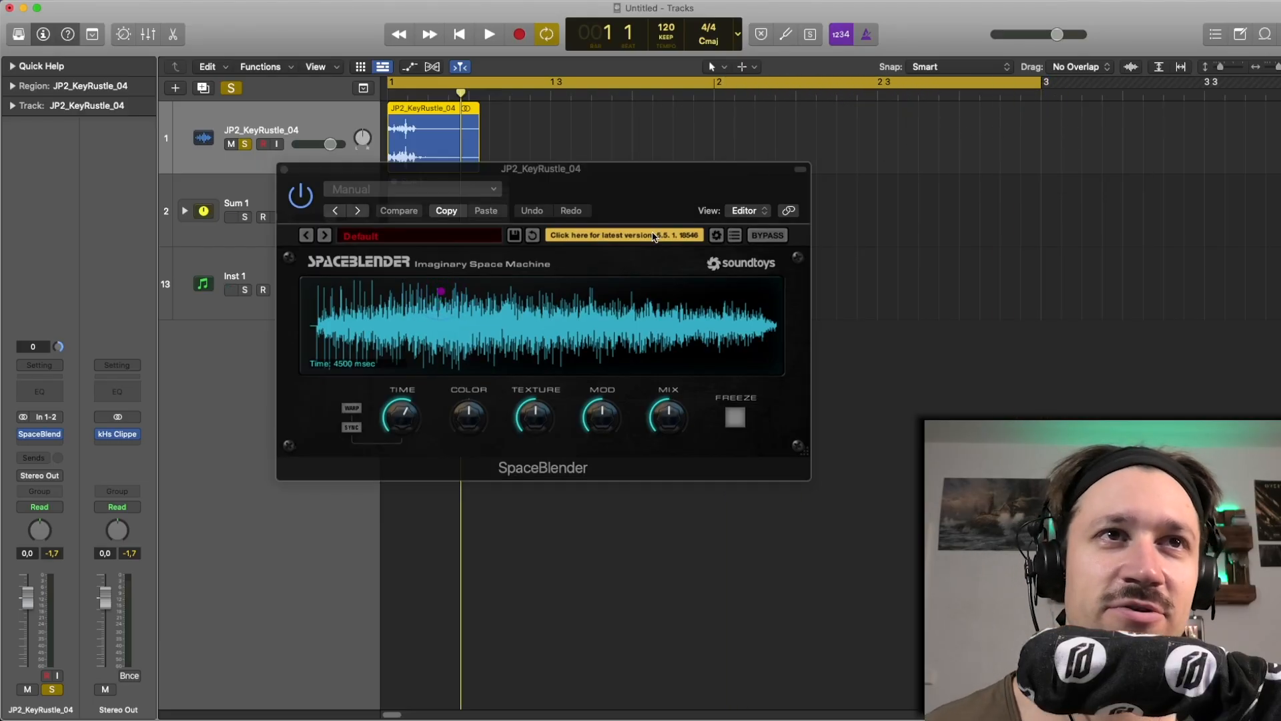
pyautogui.press('space')
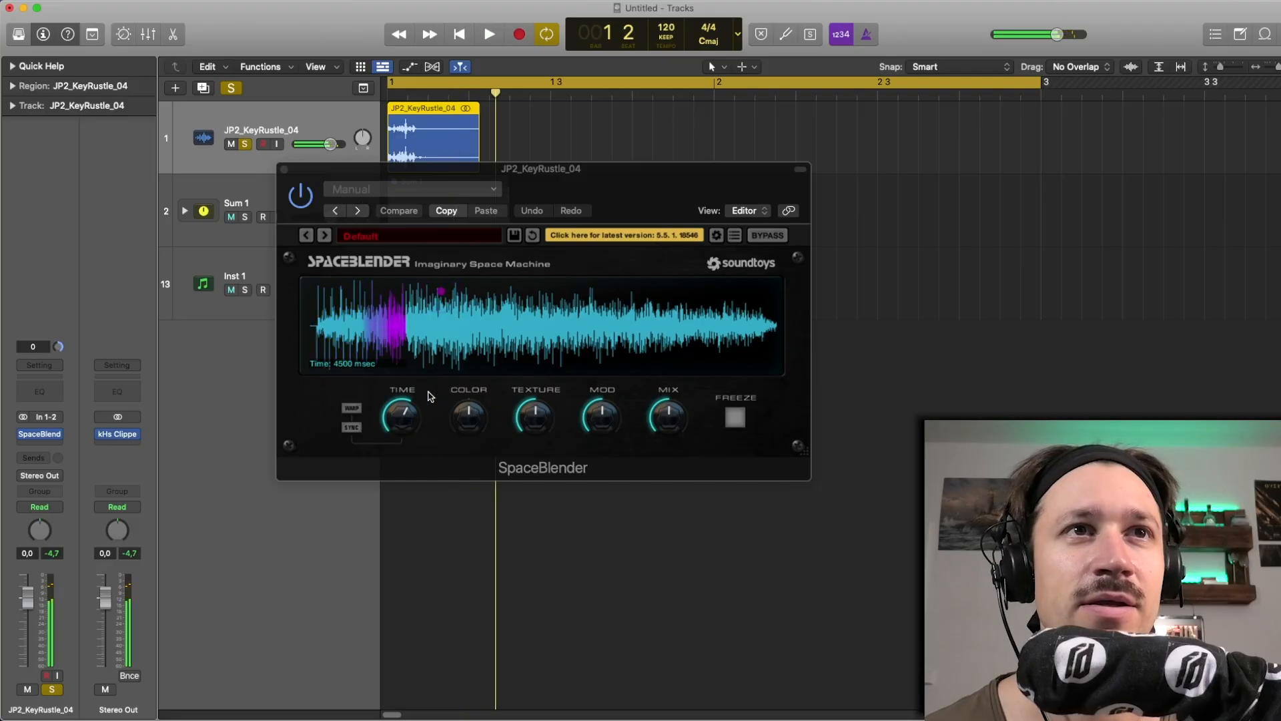
# Shorten SpaceBlender's Time to about 200 msec while repeatedly auditioning the key rustle sample
pyautogui.moveTo(399, 416); pyautogui.dragTo(403, 439)
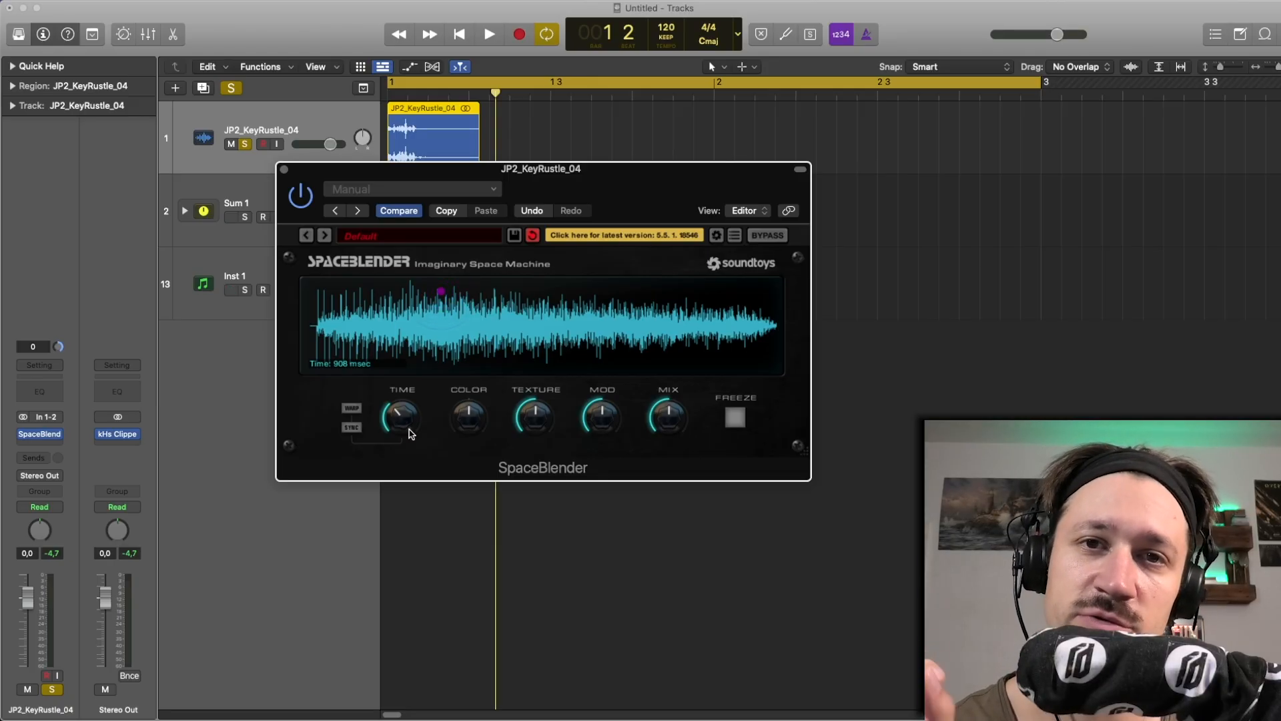
pyautogui.moveTo(411, 434); pyautogui.dragTo(403, 452)
pyautogui.press('space')
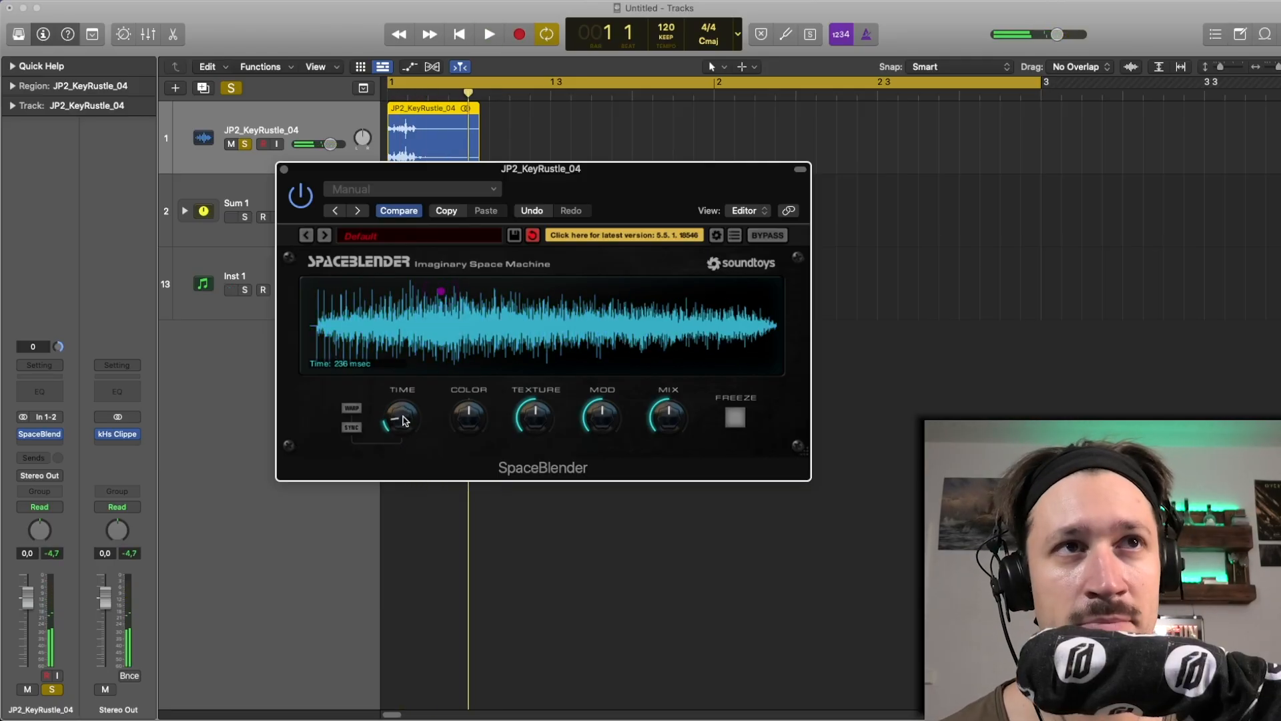
pyautogui.moveTo(403, 416); pyautogui.dragTo(403, 417)
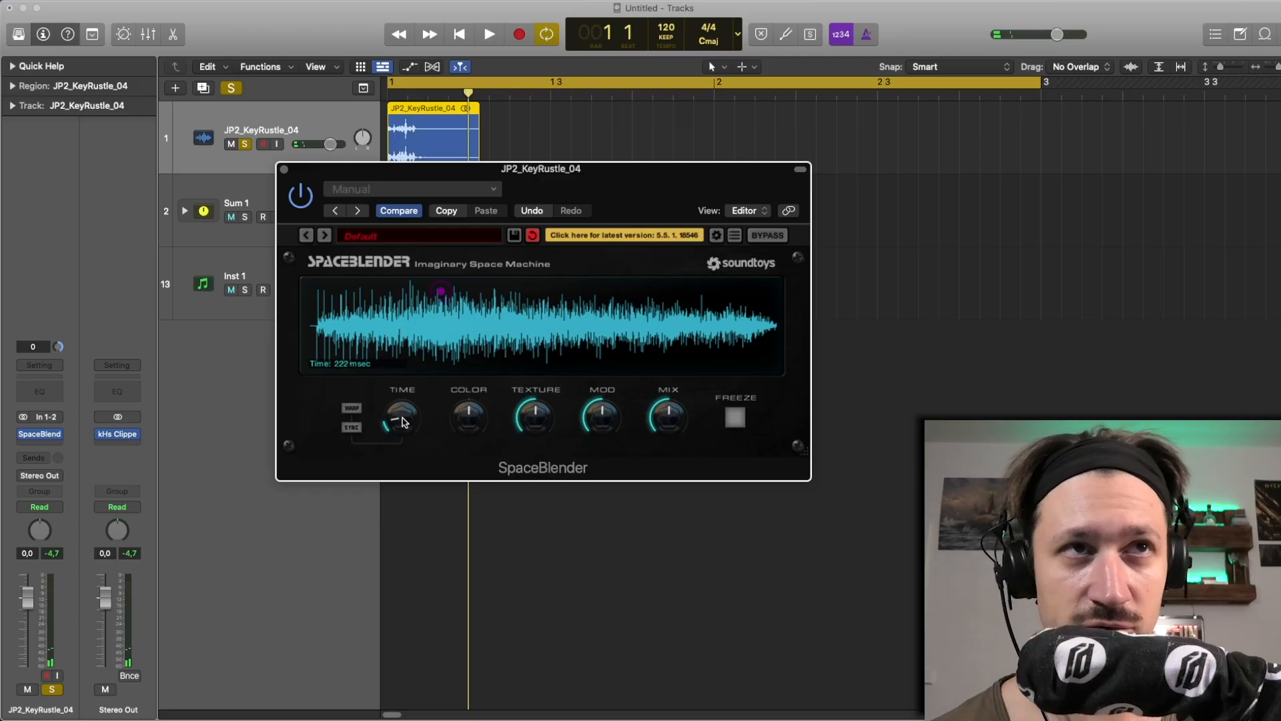
pyautogui.press('space')
pyautogui.moveTo(402, 419); pyautogui.dragTo(403, 421)
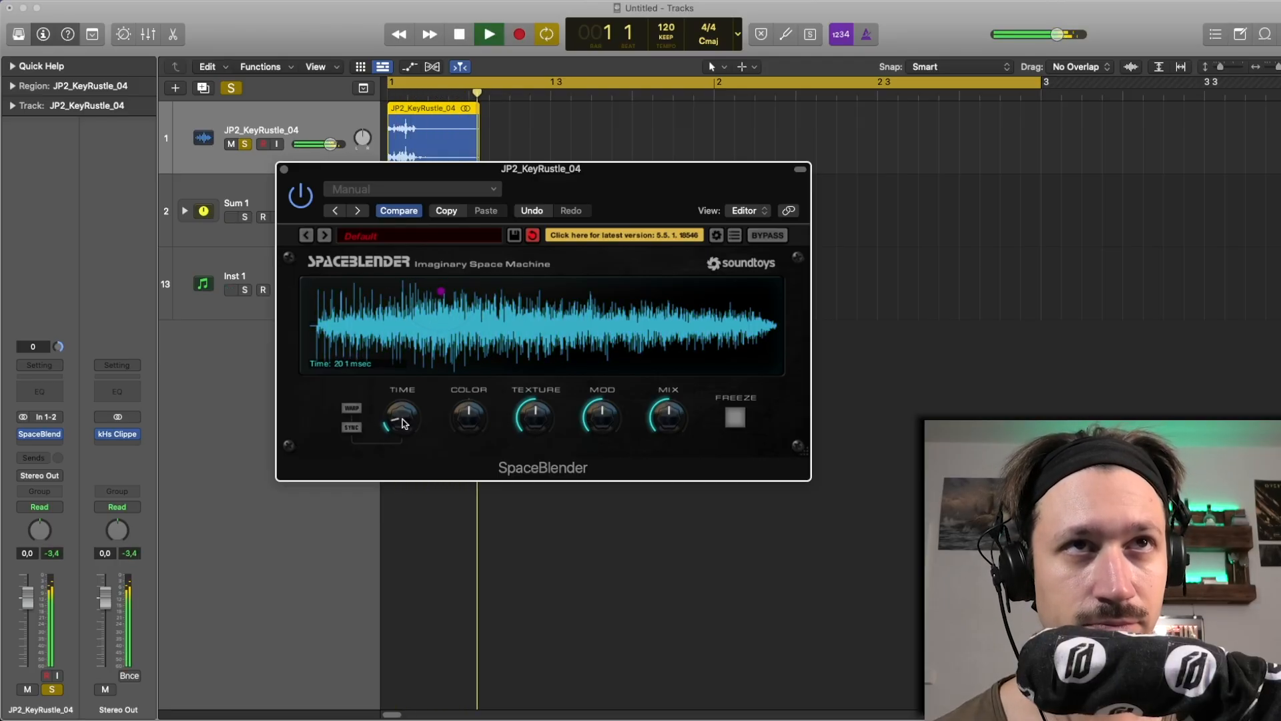
pyautogui.press('space')
pyautogui.press('space')
# Move SpaceBlender's envelope point slightly earlier and lower, and adjust the Color, Texture, Mod and Mix amounts while auditioning the sample
pyautogui.press('space')
pyautogui.press('space')
pyautogui.moveTo(446, 295); pyautogui.dragTo(425, 331)
# Move SpaceBlender's envelope point later and near the bottom of its display, and audition the reshaped reverb
pyautogui.press('space')
pyautogui.press('space')
pyautogui.press('space')
pyautogui.moveTo(473, 434); pyautogui.dragTo(670, 422)
pyautogui.press('space')
pyautogui.press('space')
pyautogui.press('space')
pyautogui.press('space')
pyautogui.press('space')
pyautogui.press('space')
pyautogui.moveTo(426, 333); pyautogui.dragTo(486, 355)
pyautogui.press('space')
pyautogui.press('space')
pyautogui.press('space')
pyautogui.press('space')
pyautogui.press('space')
pyautogui.press('space')
pyautogui.press('space')
pyautogui.press('space')
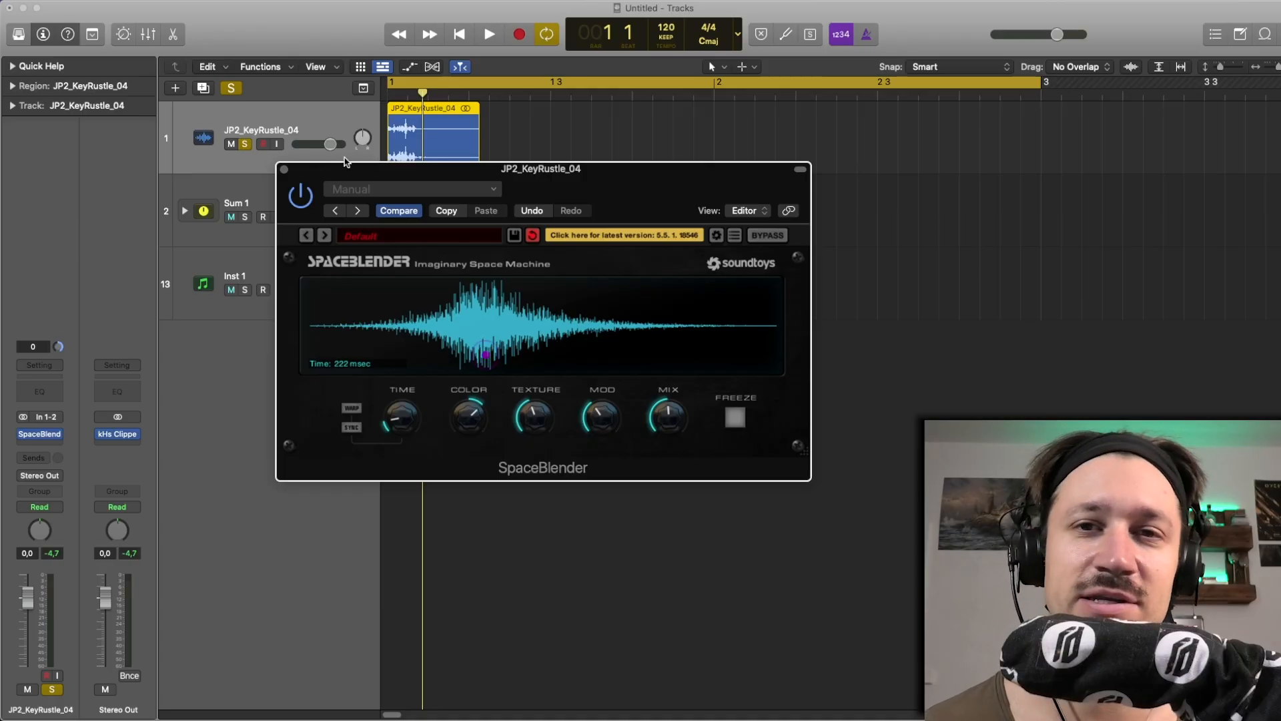
# Close SpaceBlender, then unsolo and delete the JP2_KeyRustle_04 track
pyautogui.click(283, 169)
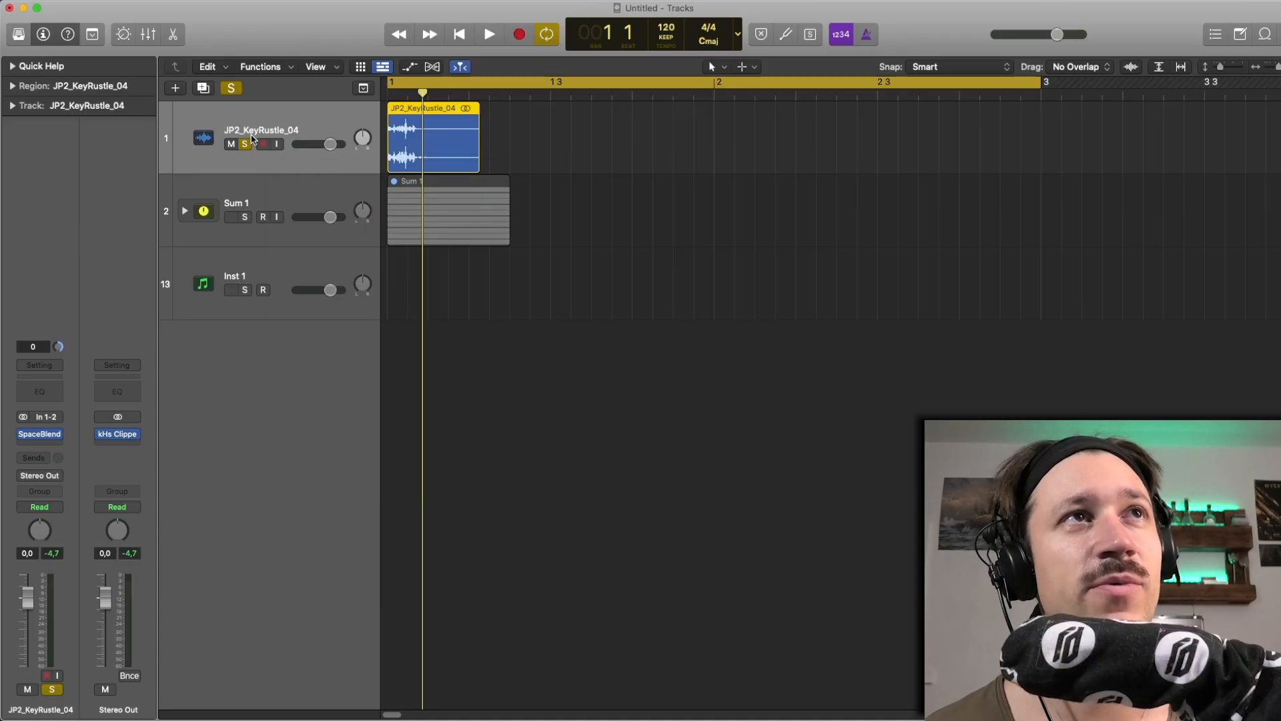
pyautogui.click(245, 145)
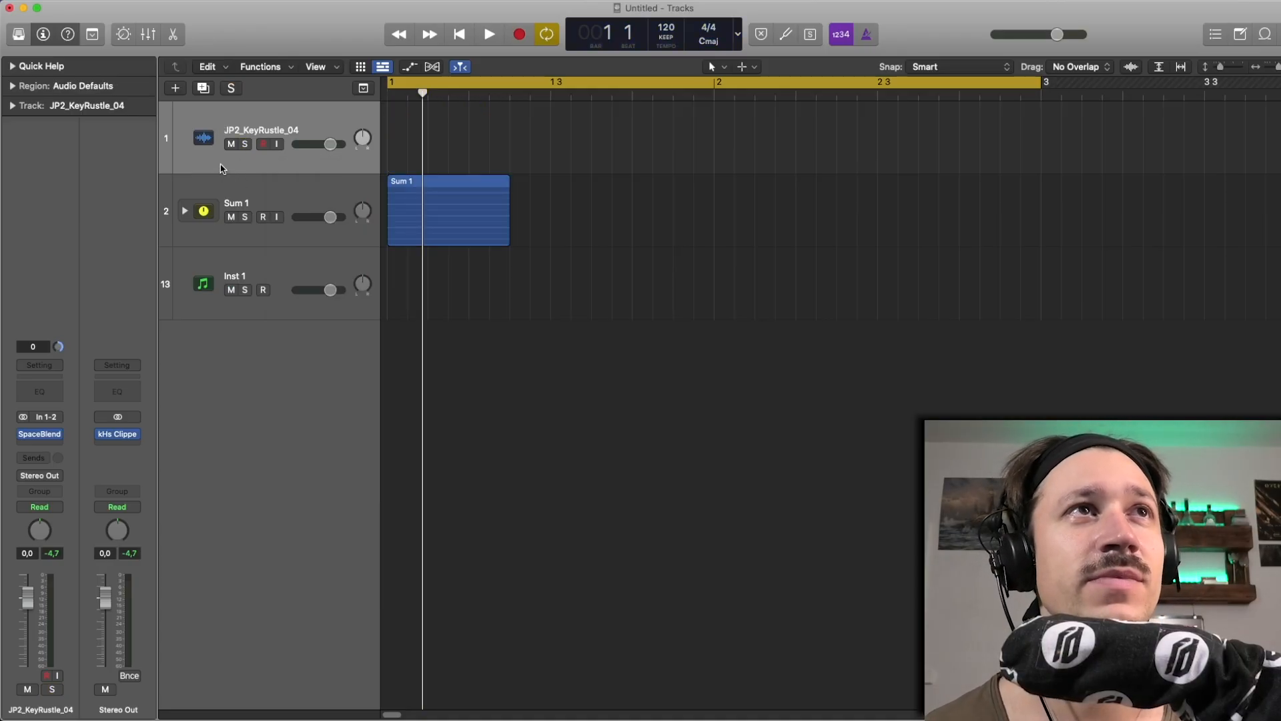
pyautogui.press('super+BackSpace')
# Expand the Sum 1 track stack and fit all of its tracks into the arrangement view
pyautogui.click(187, 138)
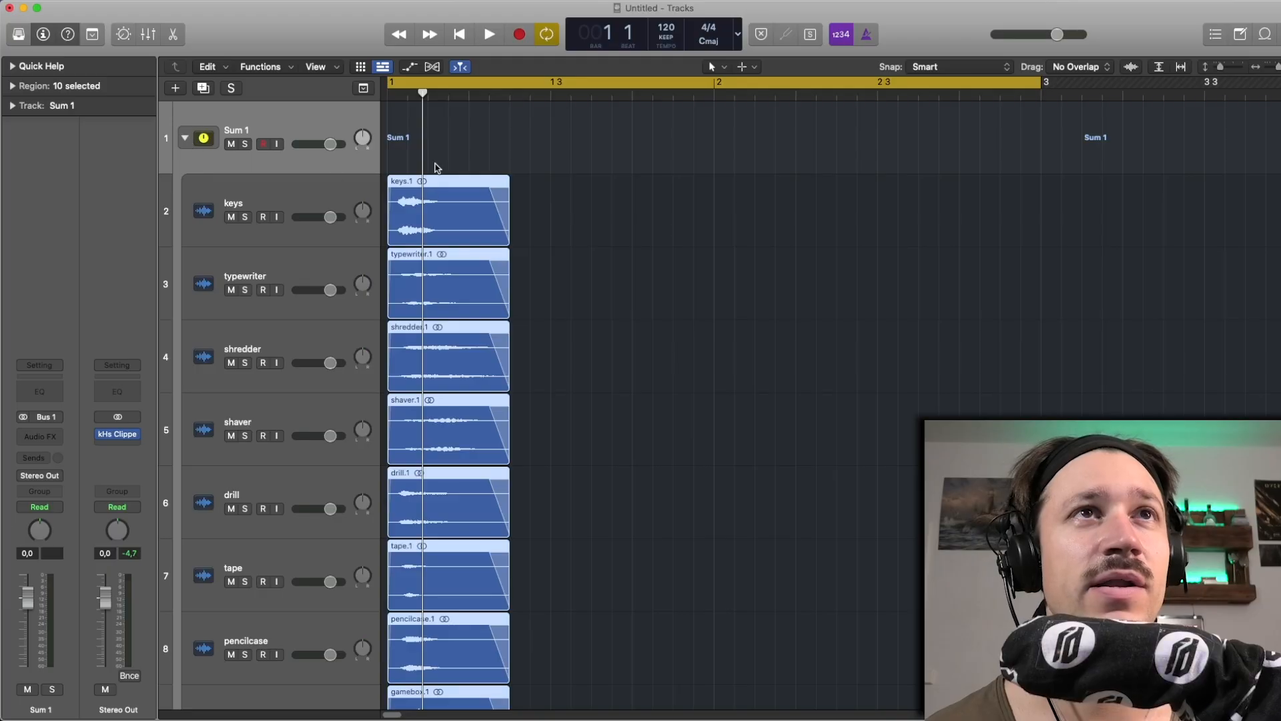
pyautogui.click(437, 167)
pyautogui.press('z')
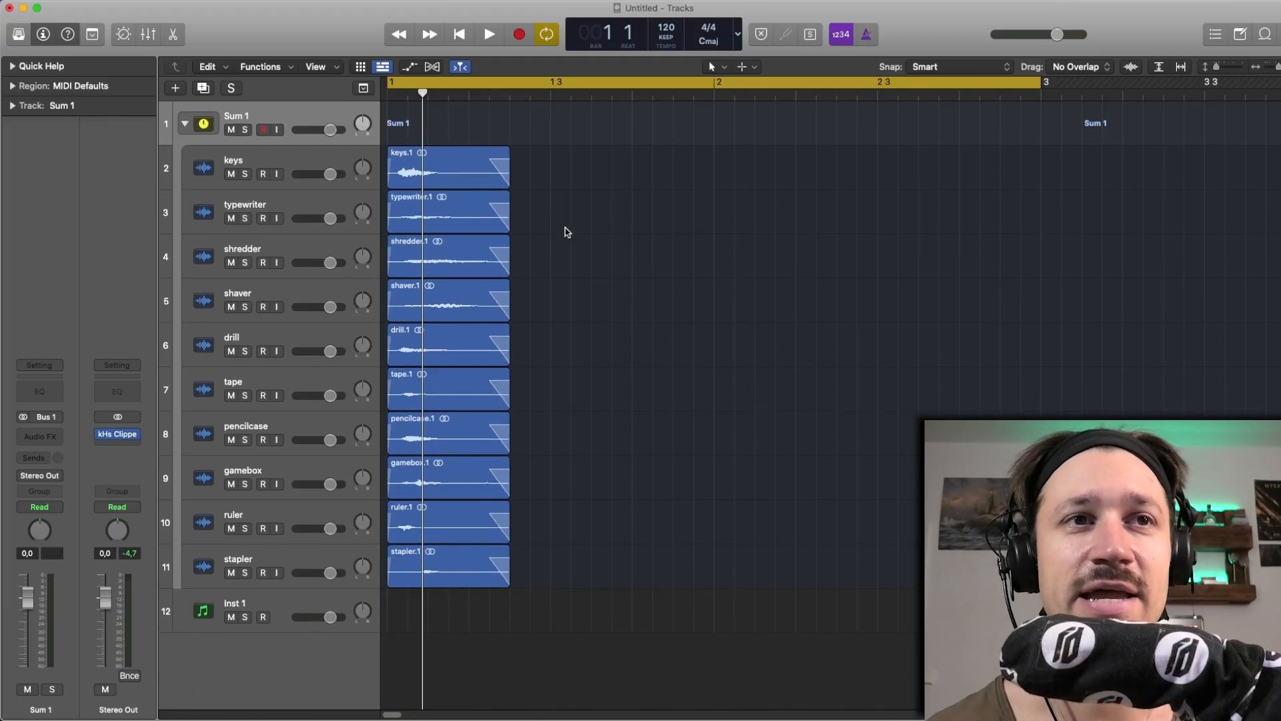
# Solo the keys track, audition its impulse recording, and unsolo it
pyautogui.click(429, 172)
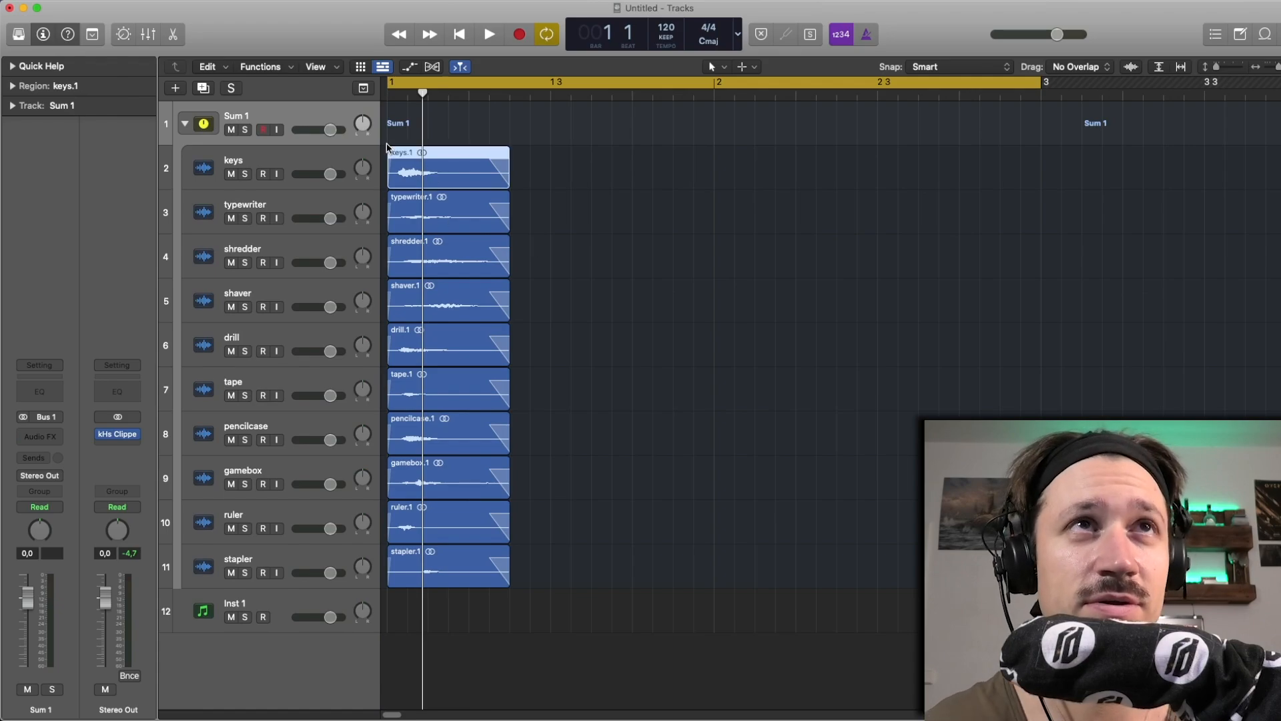
pyautogui.click(246, 175)
pyautogui.press('space')
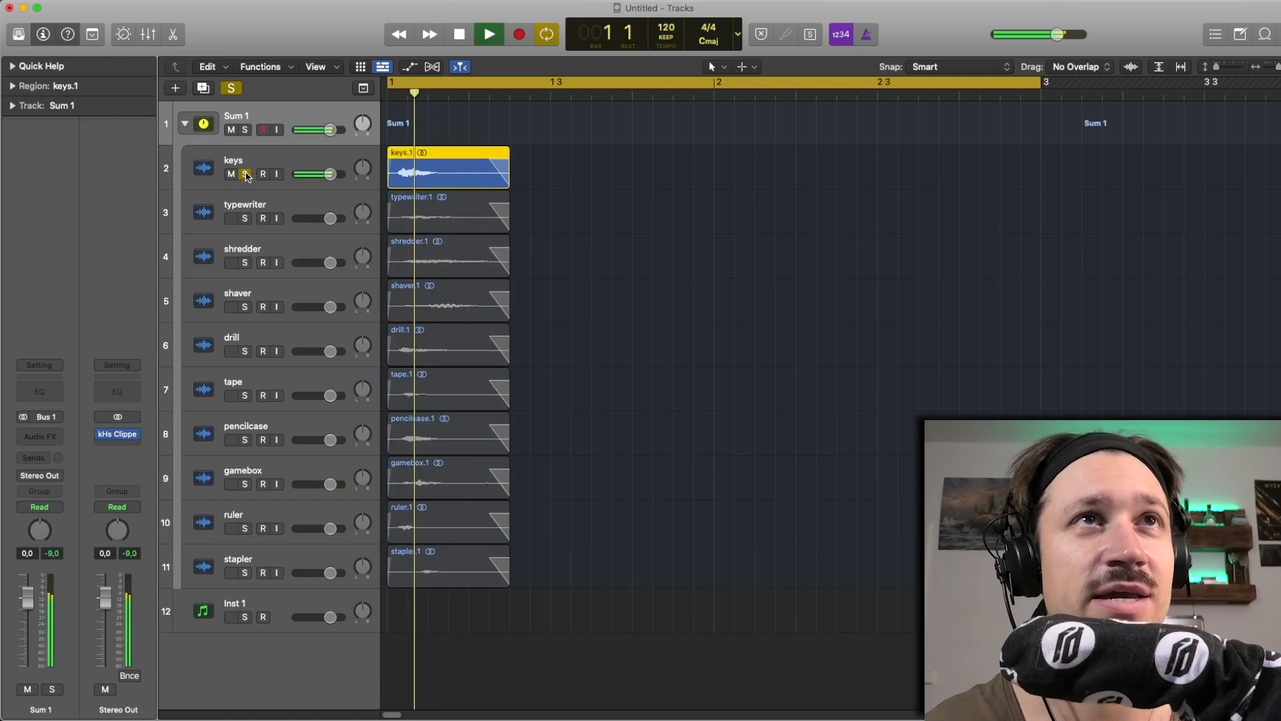
pyautogui.press('space')
pyautogui.click(246, 174)
# Solo the drill track, audition its impulse recording, and unsolo it
pyautogui.click(245, 351)
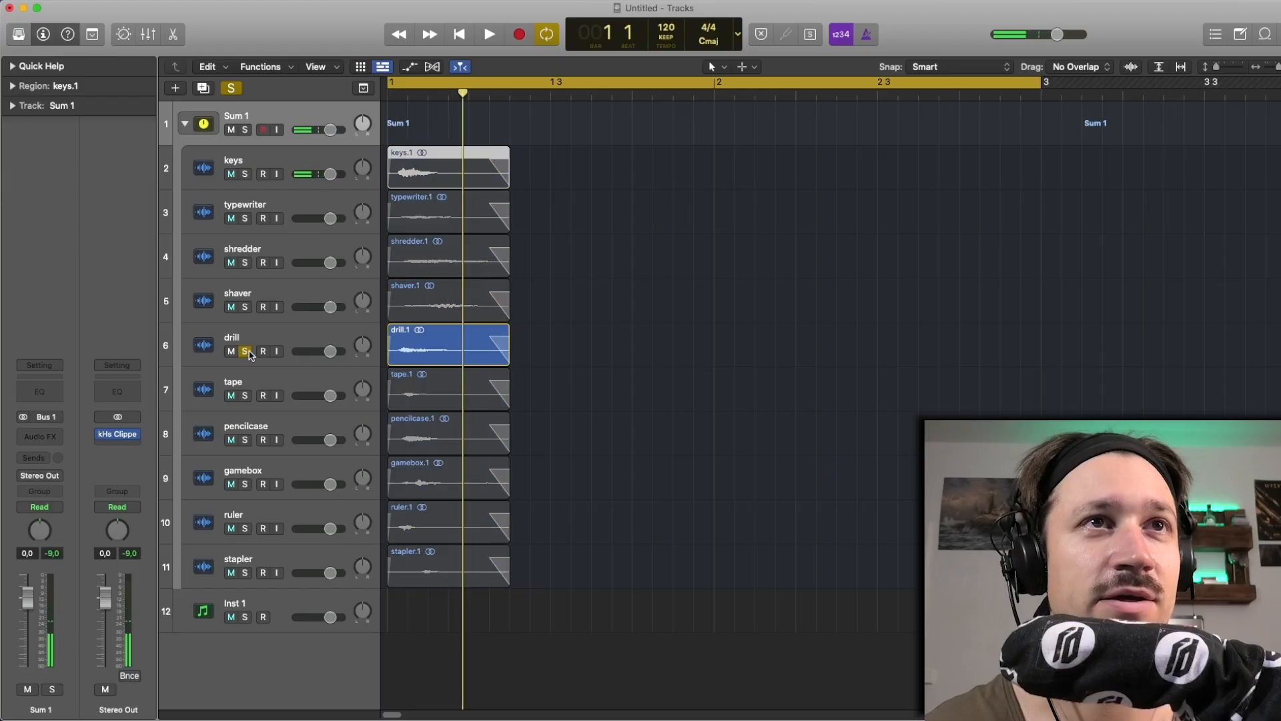
pyautogui.press('space')
# Solo the ruler track, audition its impulse recording, and unsolo it
pyautogui.press('space')
pyautogui.click(245, 351)
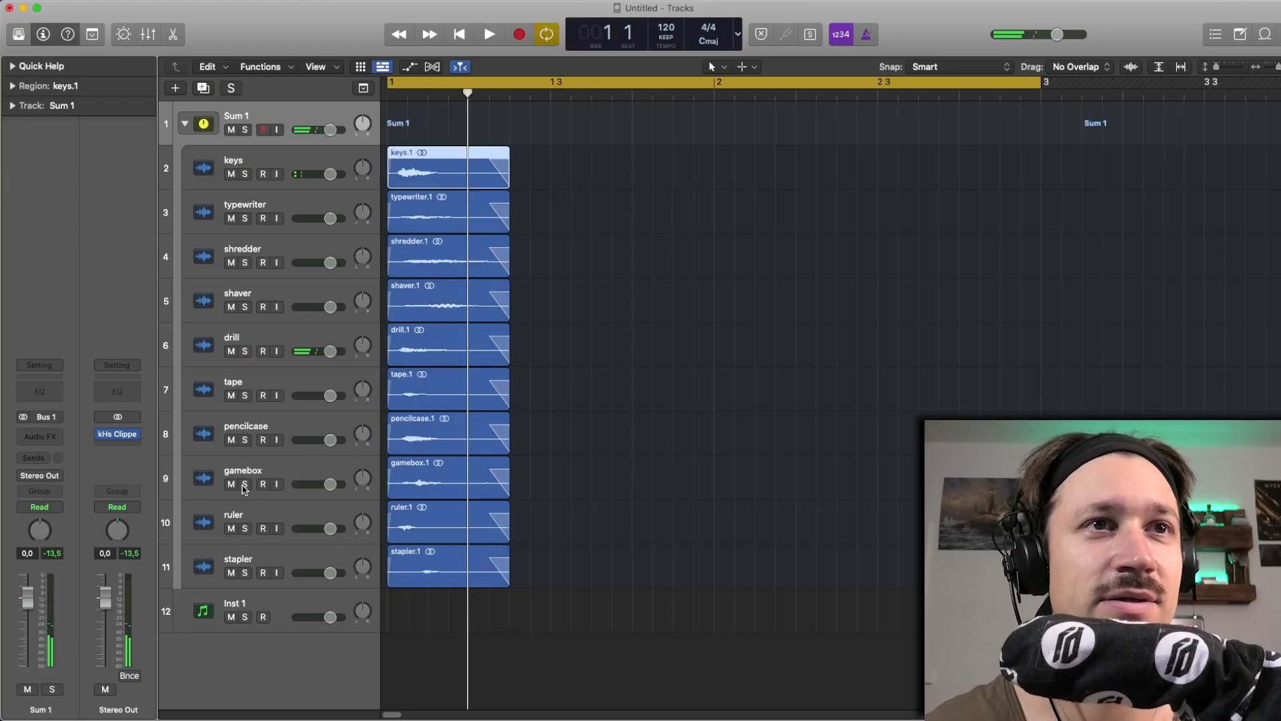
pyautogui.click(246, 528)
pyautogui.press('space')
pyautogui.press('space')
pyautogui.click(246, 528)
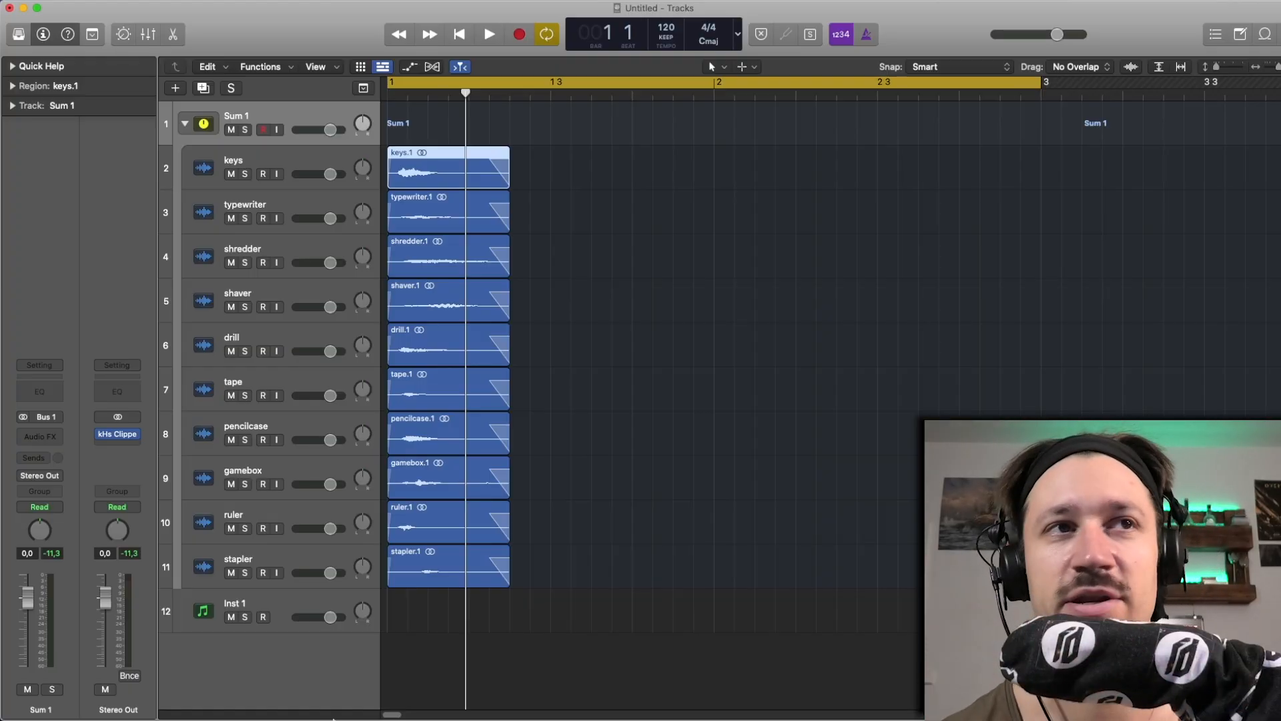
# Collapse the Sum 1 stack, solo the Inst 1 track, and open its Serum 2 instrument
pyautogui.click(257, 562)
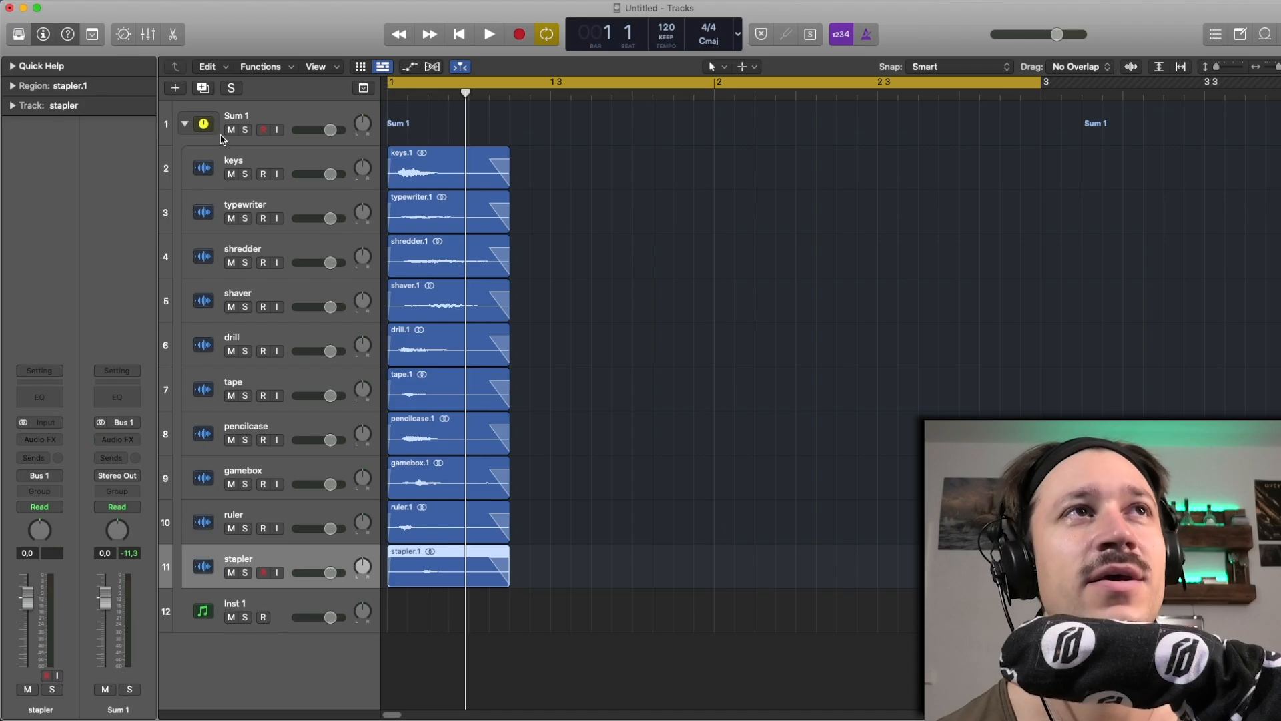
pyautogui.click(186, 124)
pyautogui.click(307, 165)
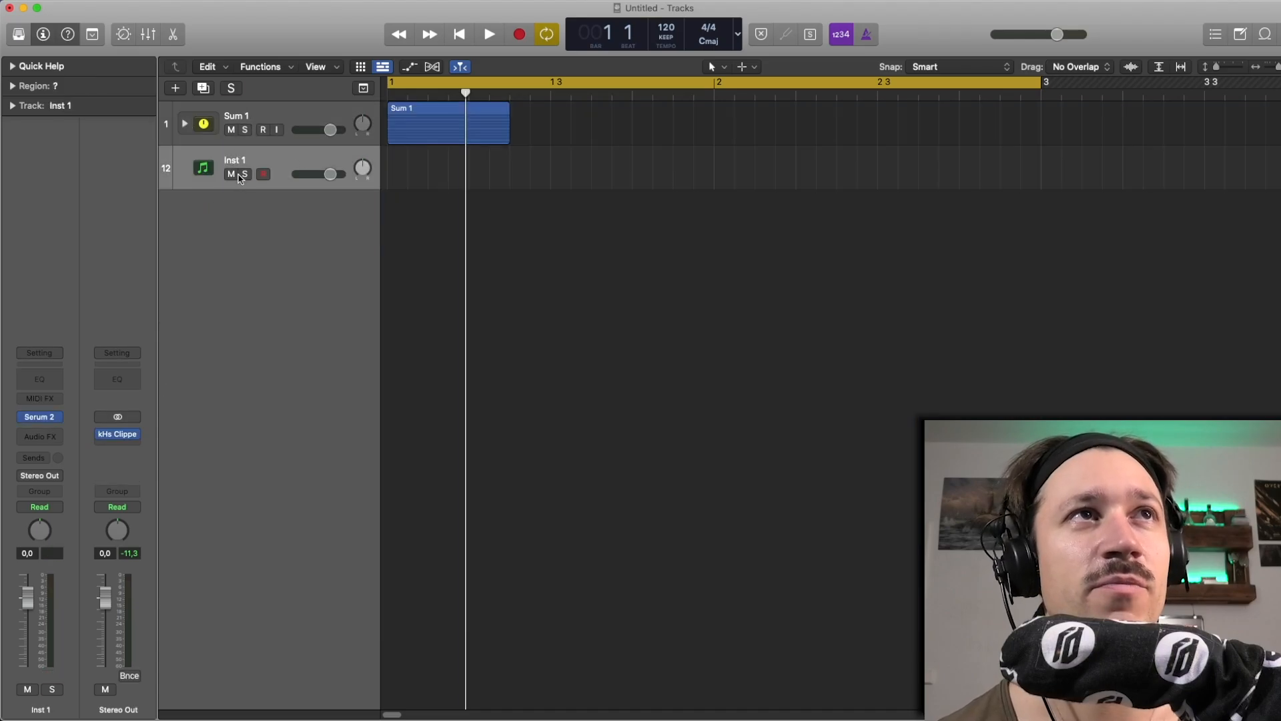
pyautogui.click(244, 175)
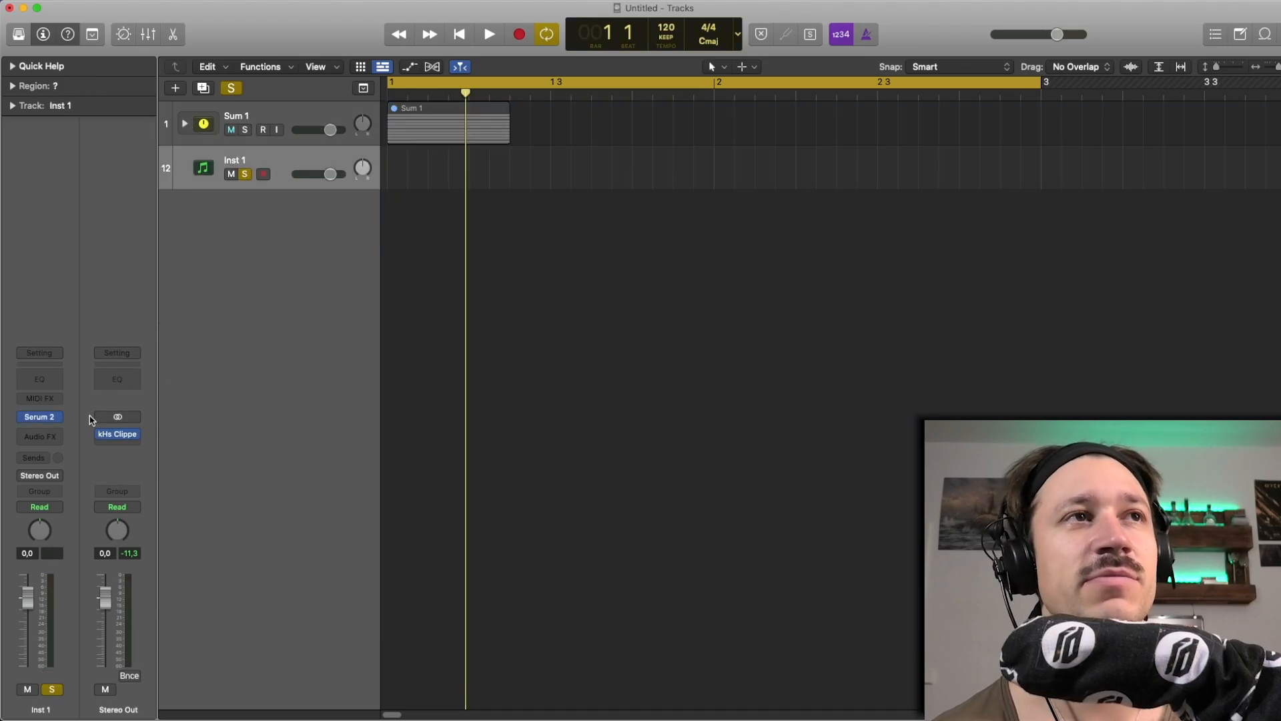
pyautogui.click(39, 417)
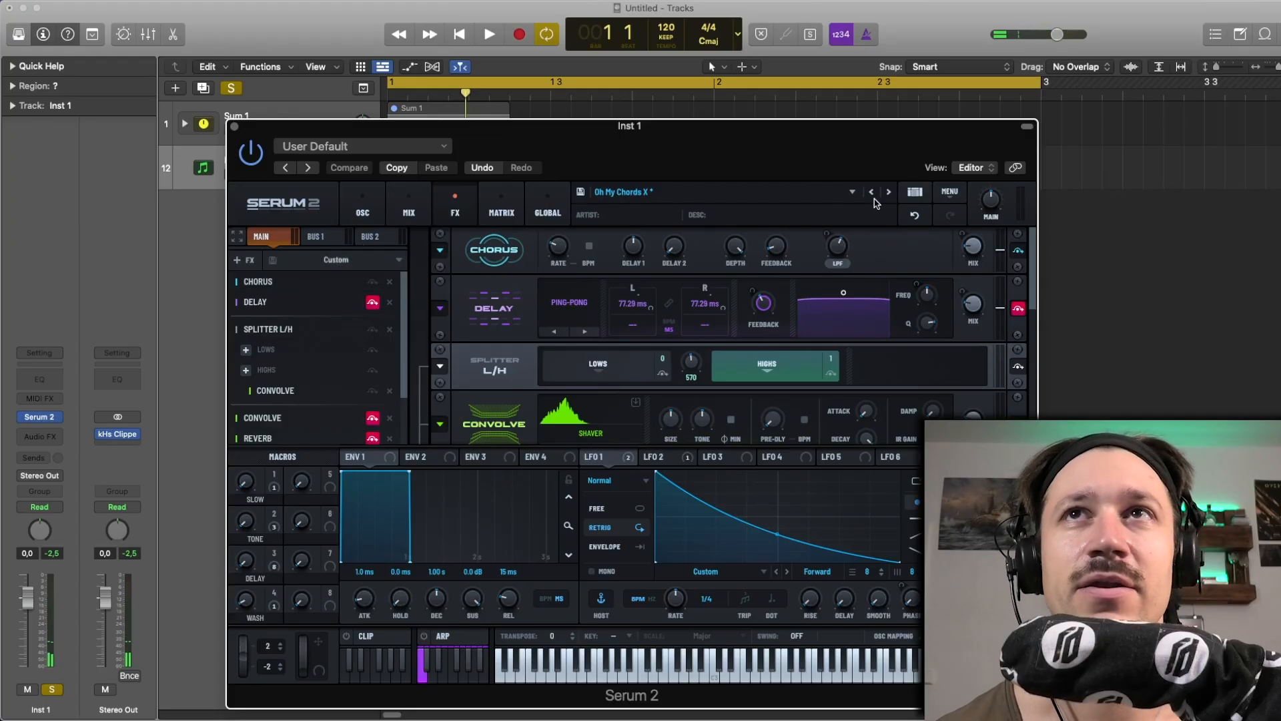
# Reload the Oh My Chords X preset in Serum 2 and move the plug-in window clear of the webcam area
pyautogui.click(871, 193)
pyautogui.moveTo(843, 136); pyautogui.dragTo(676, 28)
pyautogui.click(724, 85)
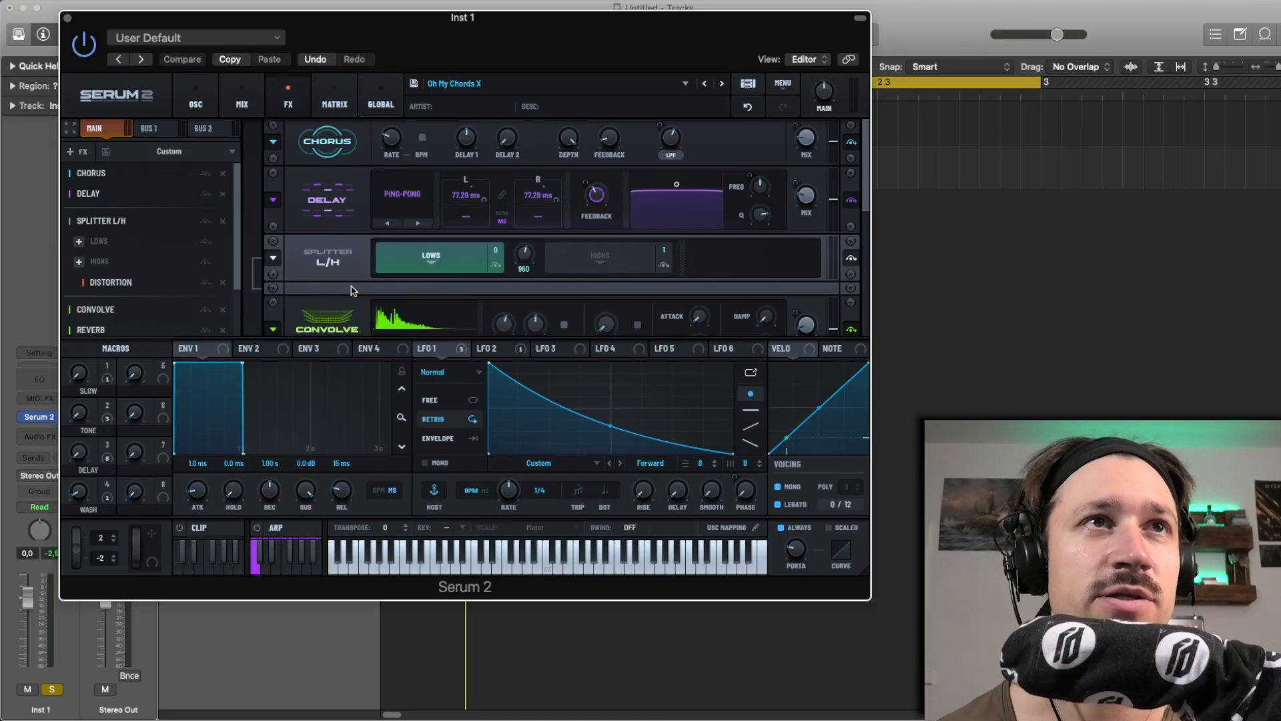
# Lower the Digital Gated Convolve effect's mix to 2% and turn down the Hall Reverb's mix
pyautogui.scroll(-2, 344, 283)
pyautogui.scroll(-2, 241, 266)
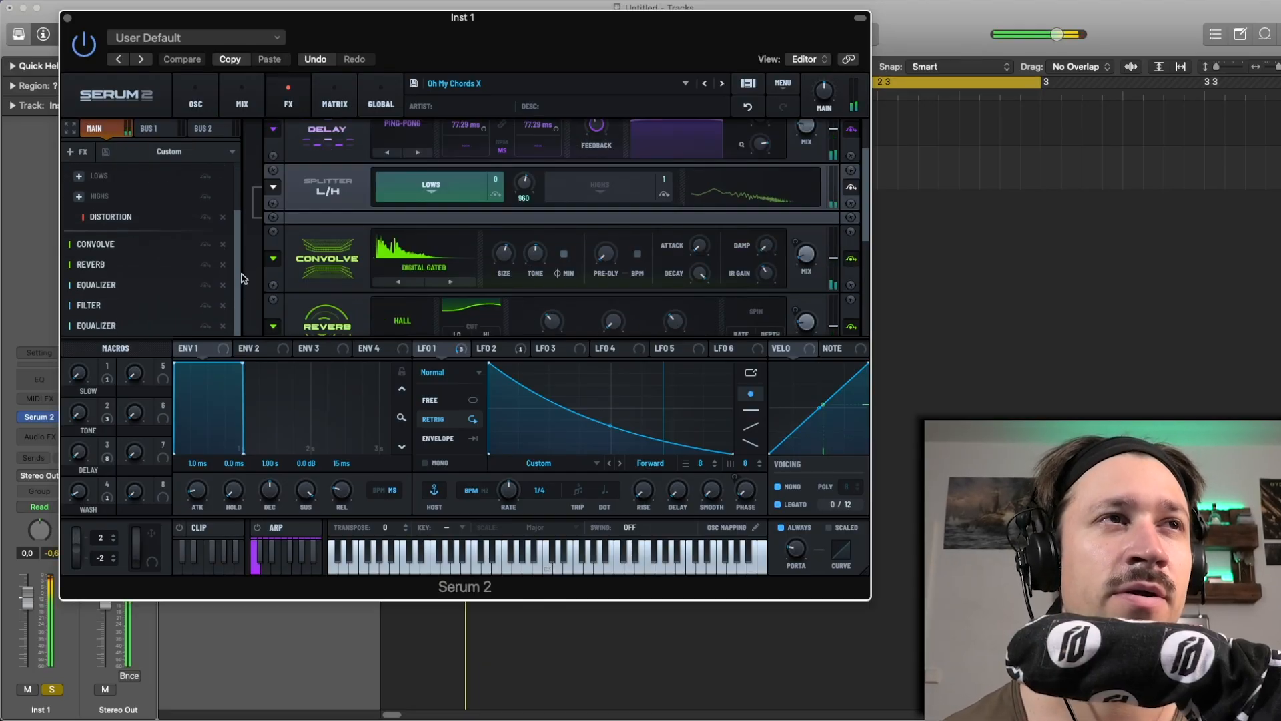
pyautogui.scroll(-2, 760, 197)
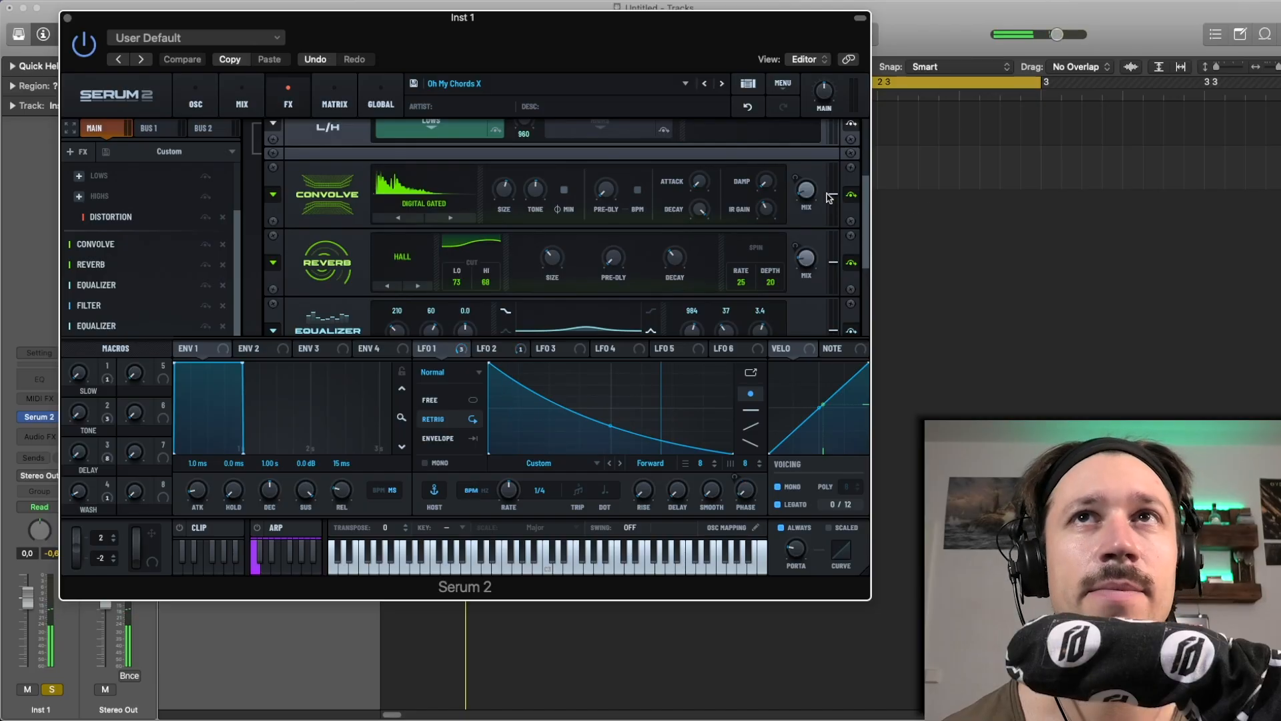
pyautogui.moveTo(806, 191); pyautogui.dragTo(817, 204)
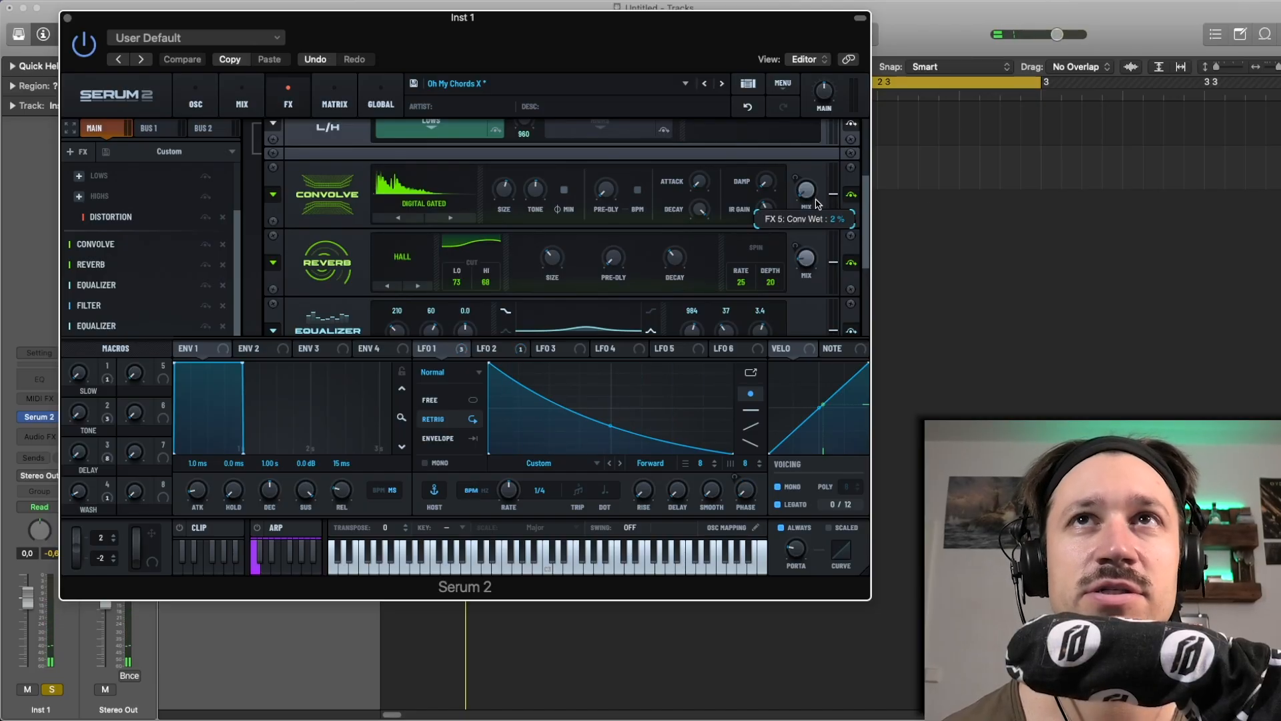
pyautogui.moveTo(805, 263); pyautogui.dragTo(804, 272)
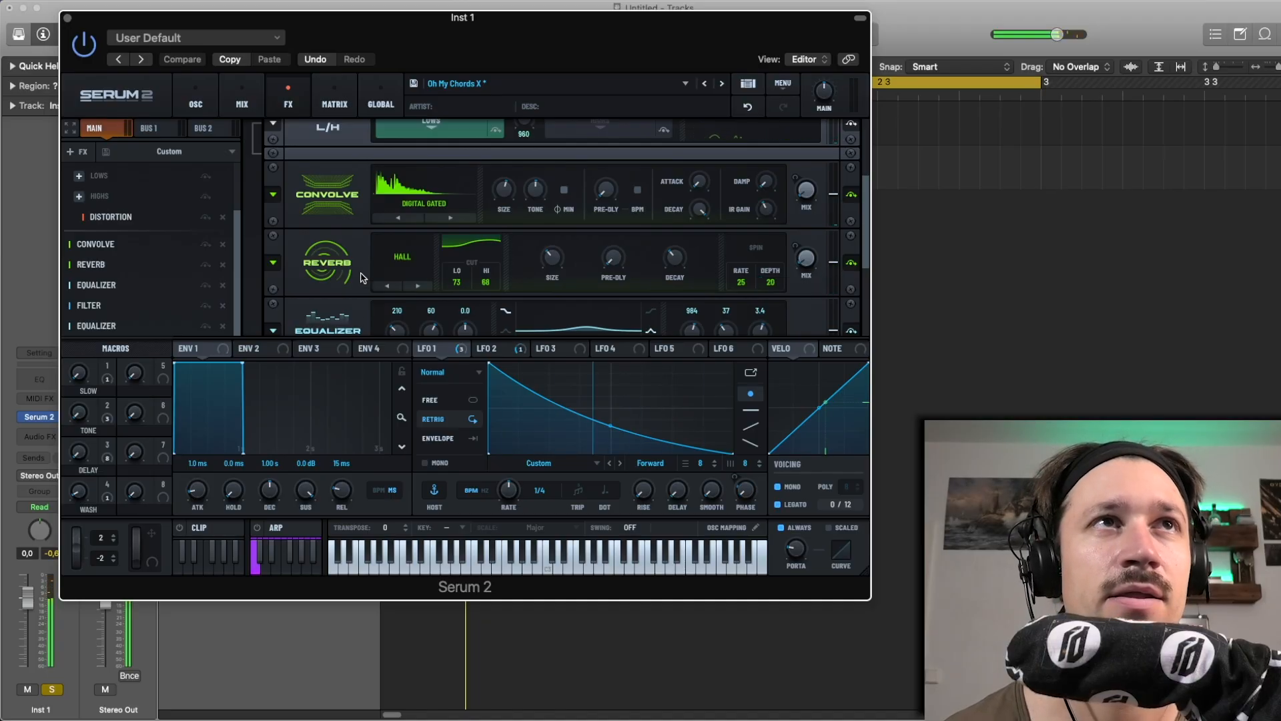
# Turn down the mix of the Ping-Pong Delay effect
pyautogui.scroll(5, 363, 277)
pyautogui.moveTo(806, 203)
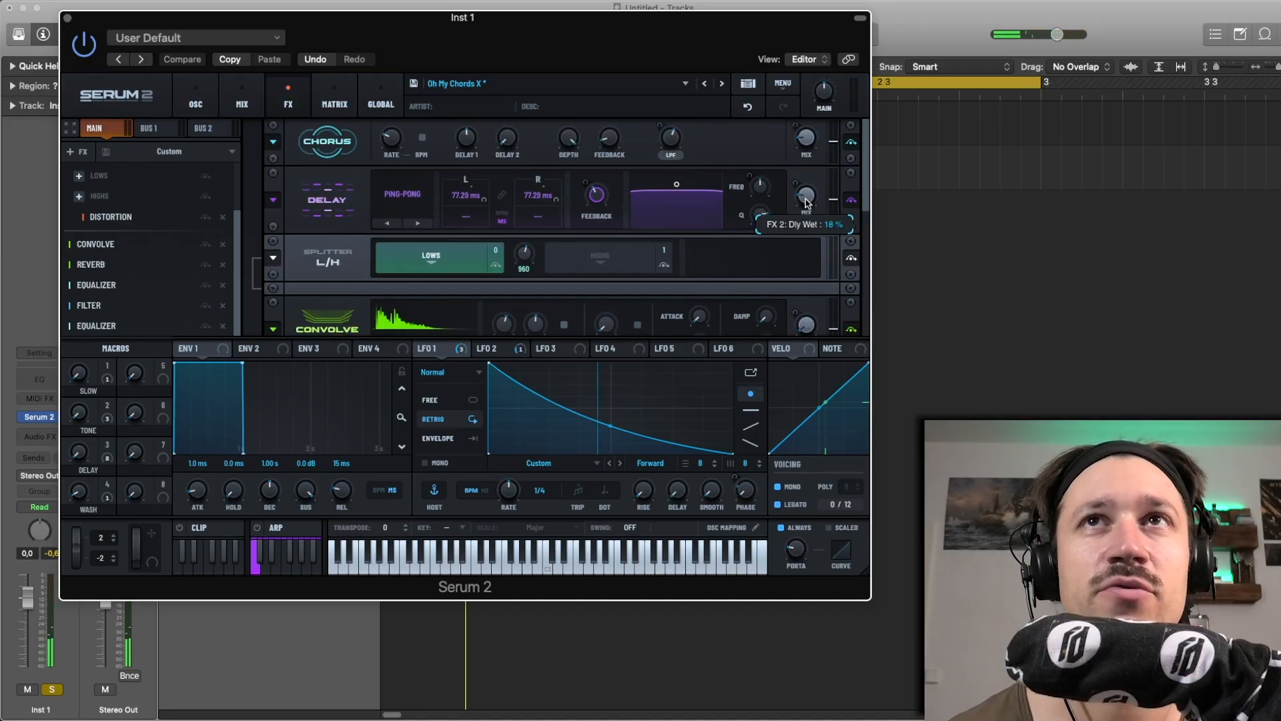
pyautogui.moveTo(806, 204); pyautogui.dragTo(805, 212)
# Add a new Convolve effect at the end of the main effects chain, after the last Equalizer
pyautogui.scroll(-5, 312, 270)
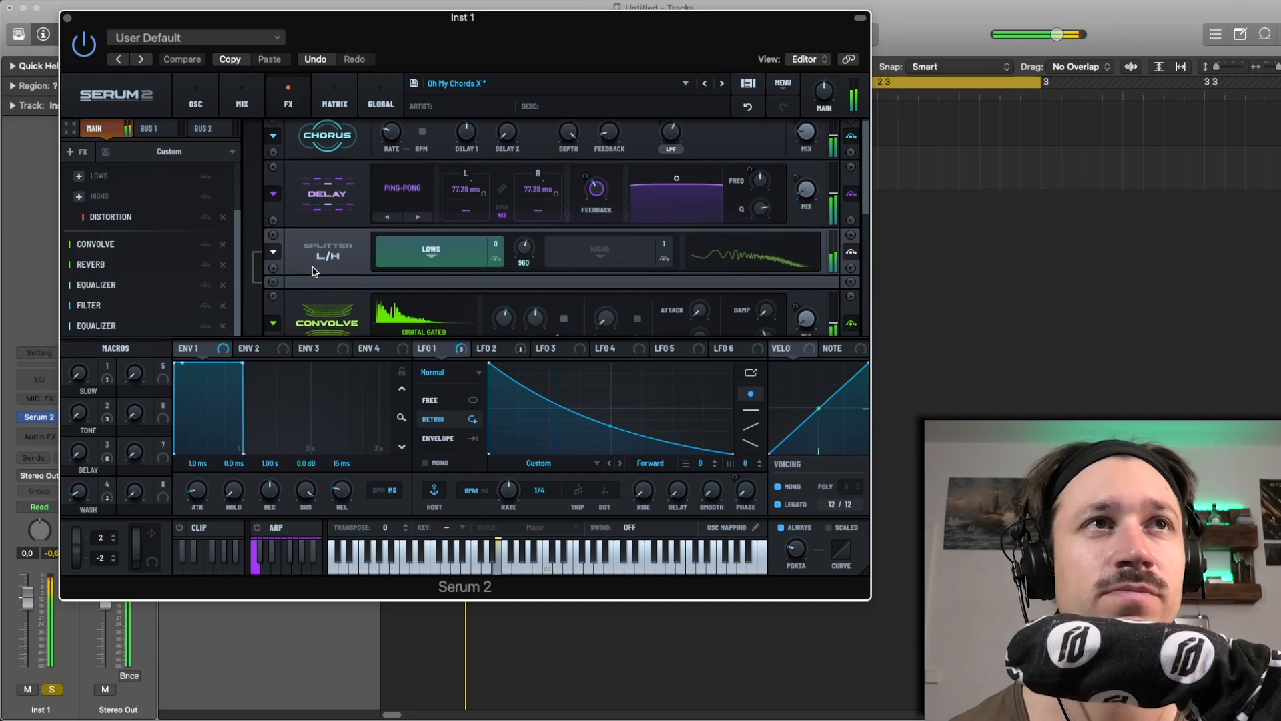
pyautogui.scroll(-2, 312, 270)
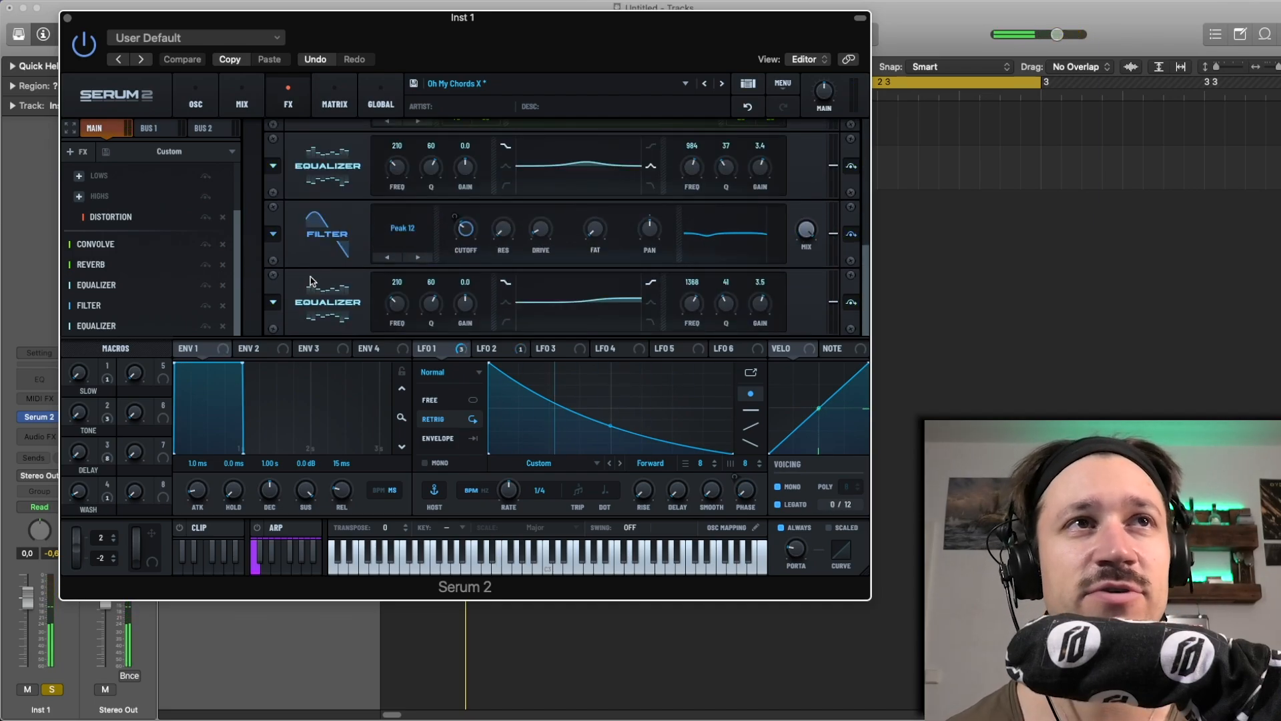
pyautogui.click(80, 176)
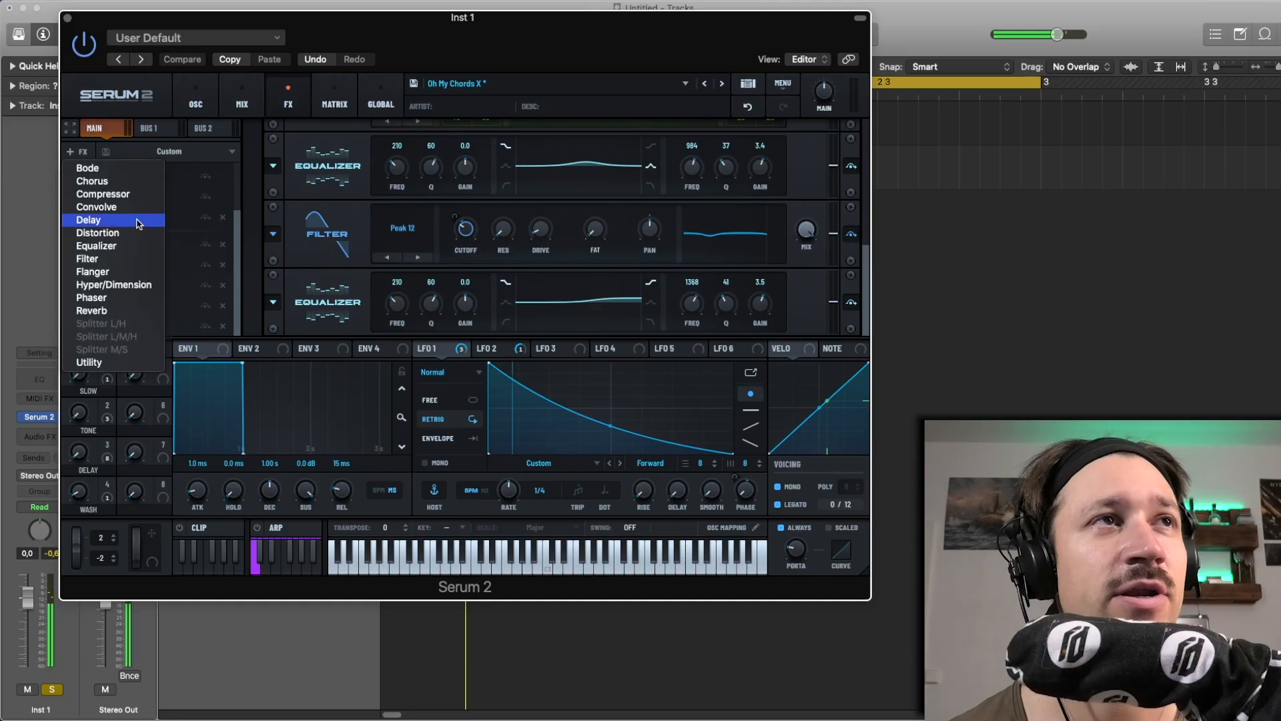
pyautogui.click(128, 212)
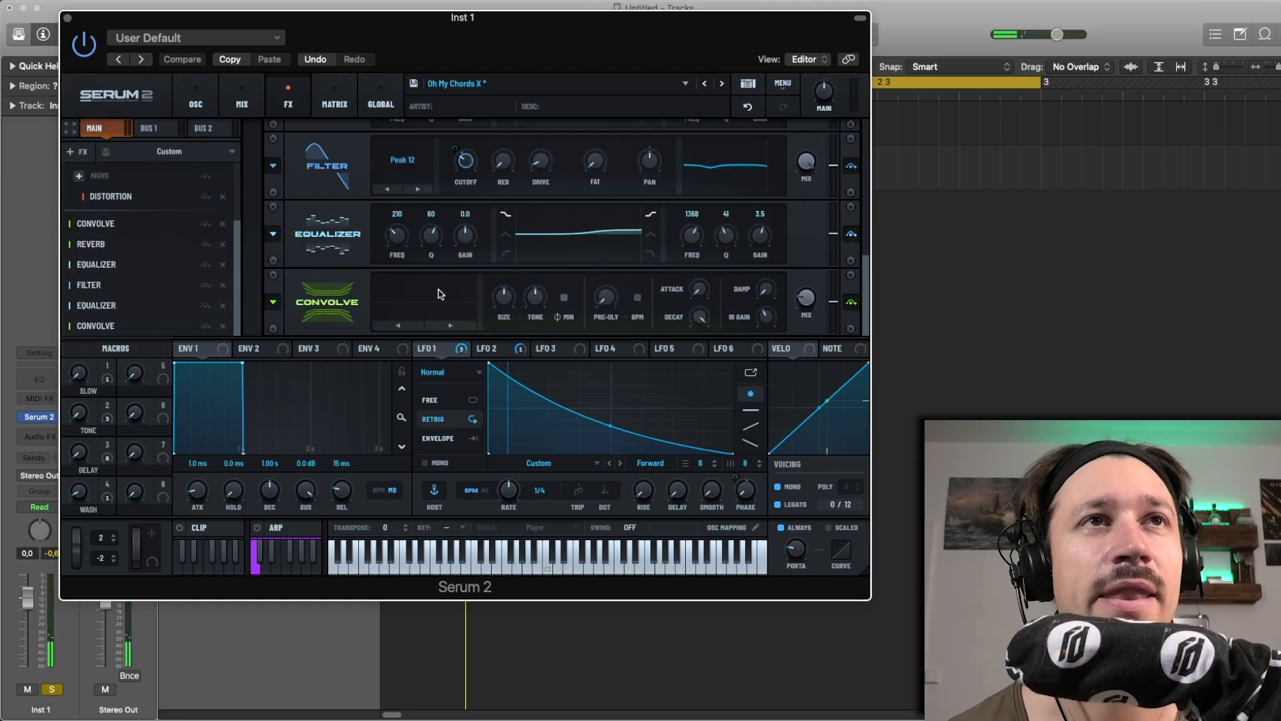
# Open the new Convolve's impulse file browser, check the User folder's path and WAV files, and cancel without loading one
pyautogui.click(437, 300)
pyautogui.moveTo(459, 341)
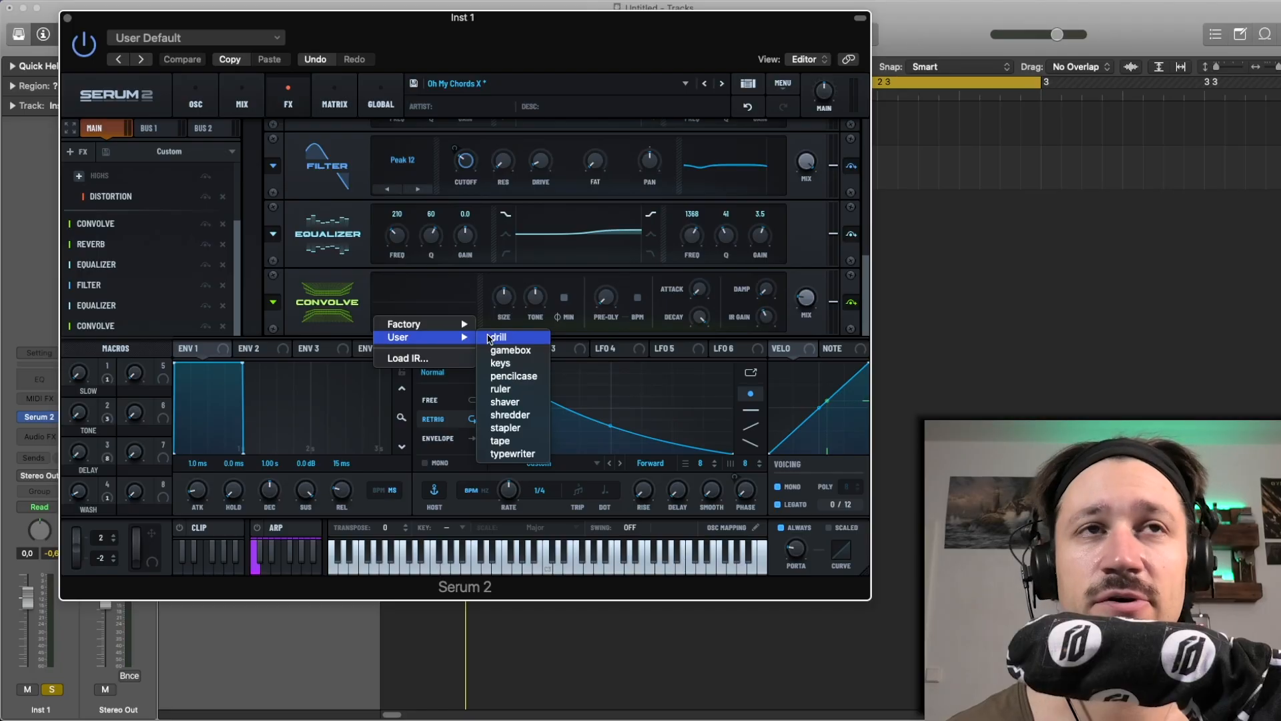
pyautogui.click(449, 359)
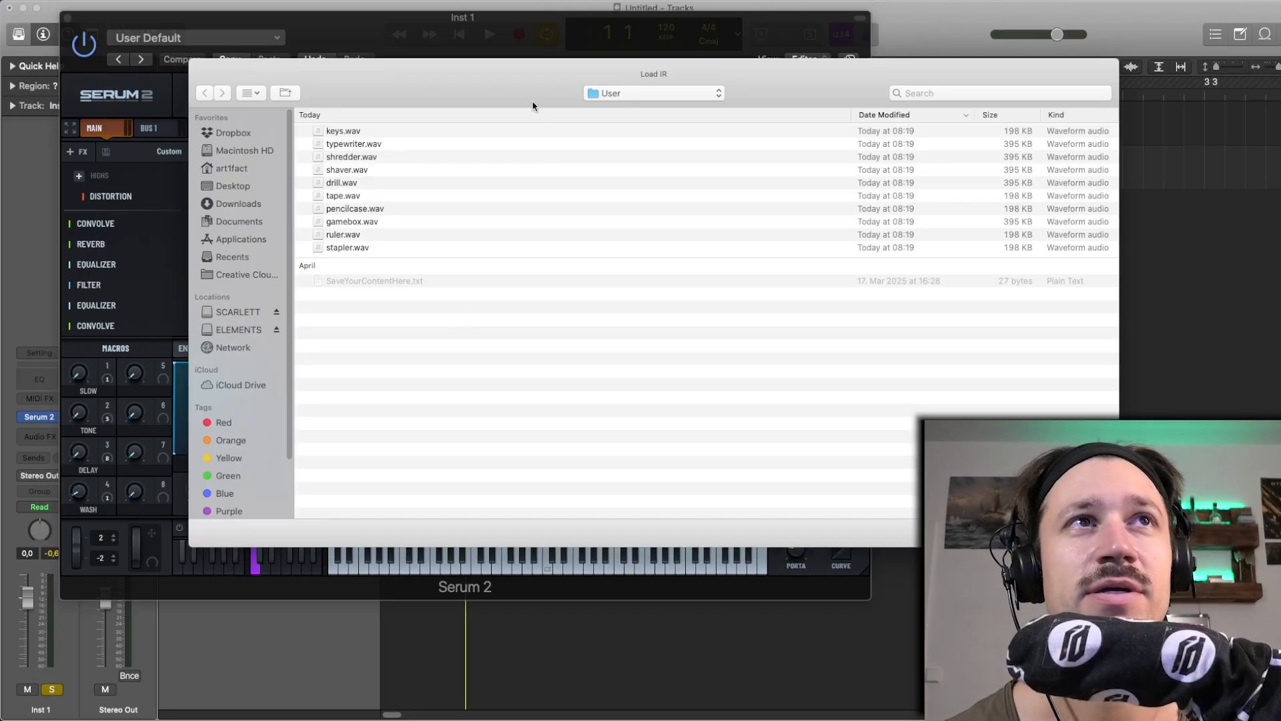
pyautogui.click(650, 95)
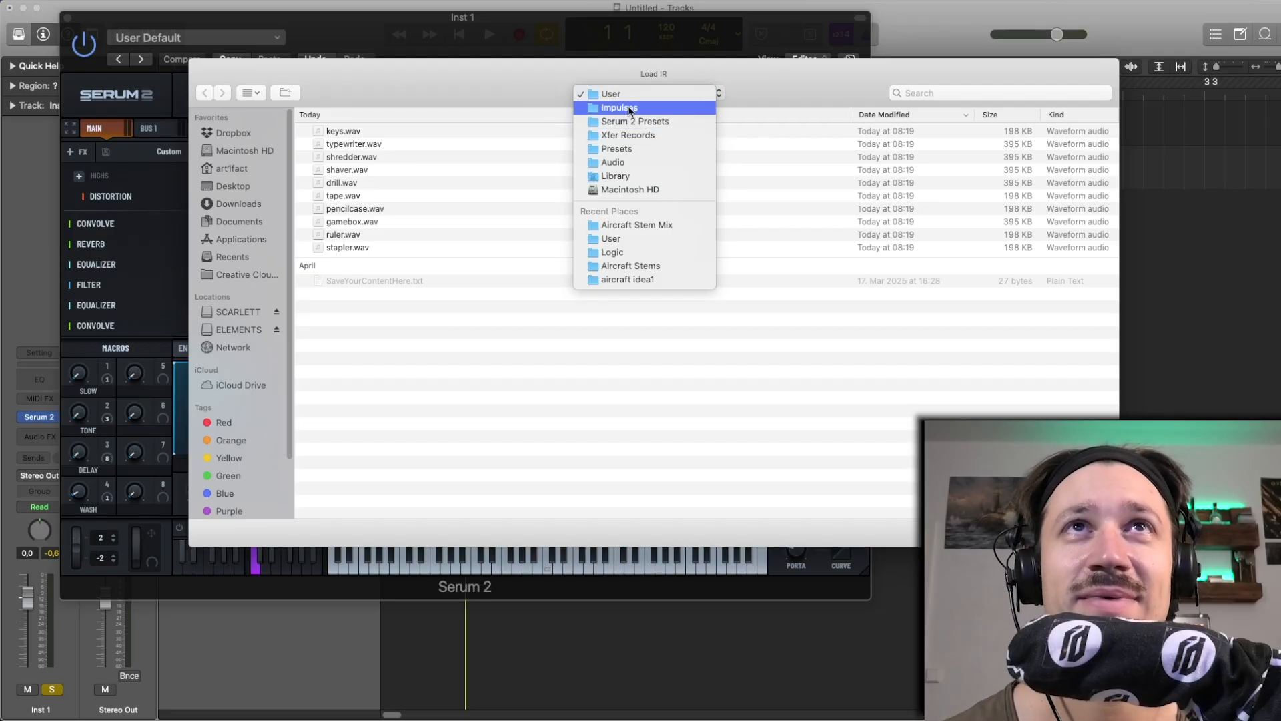
pyautogui.click(535, 61)
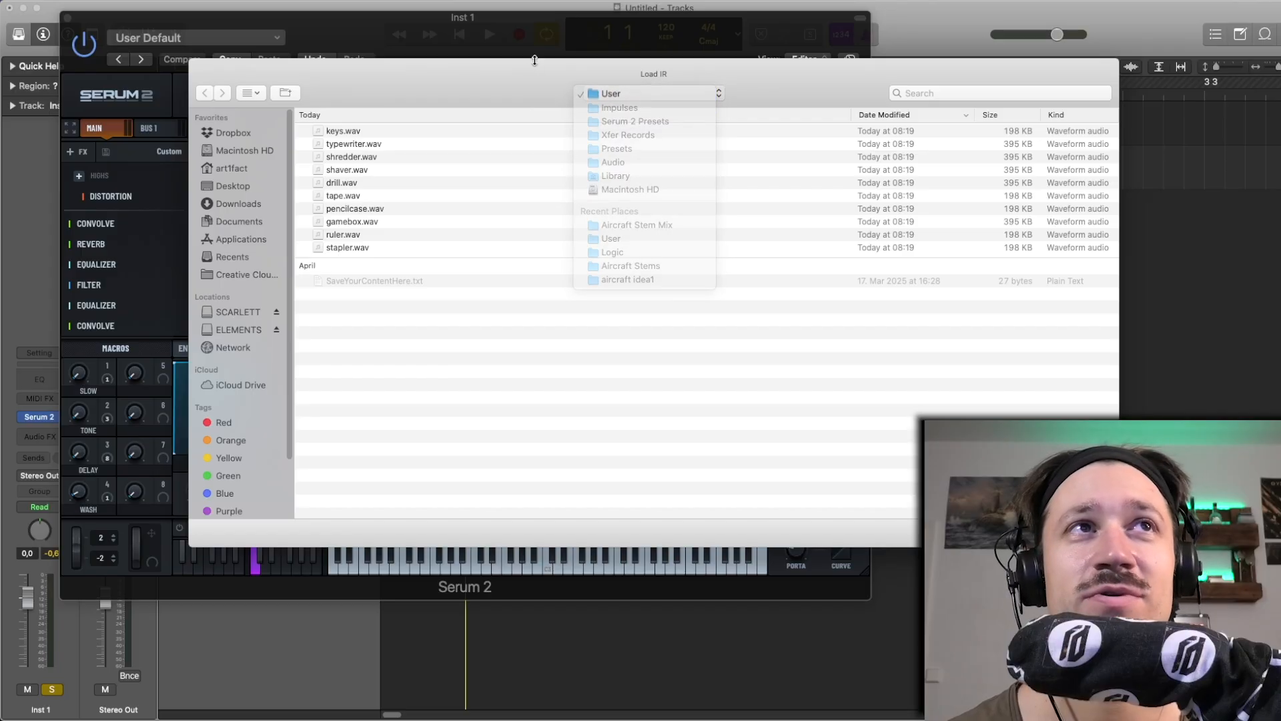
pyautogui.click(1033, 533)
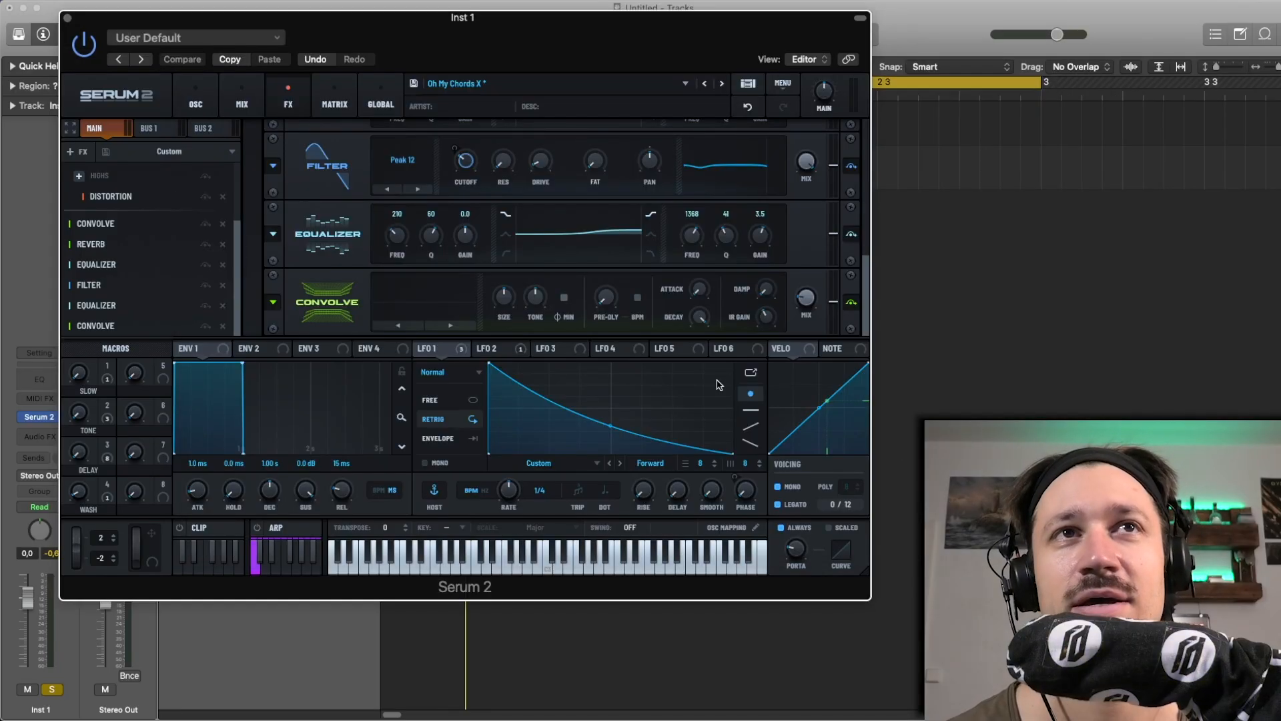
# Load the user impulse response drill into the new Convolve, advance to keys, and raise the effect's tone
pyautogui.click(444, 301)
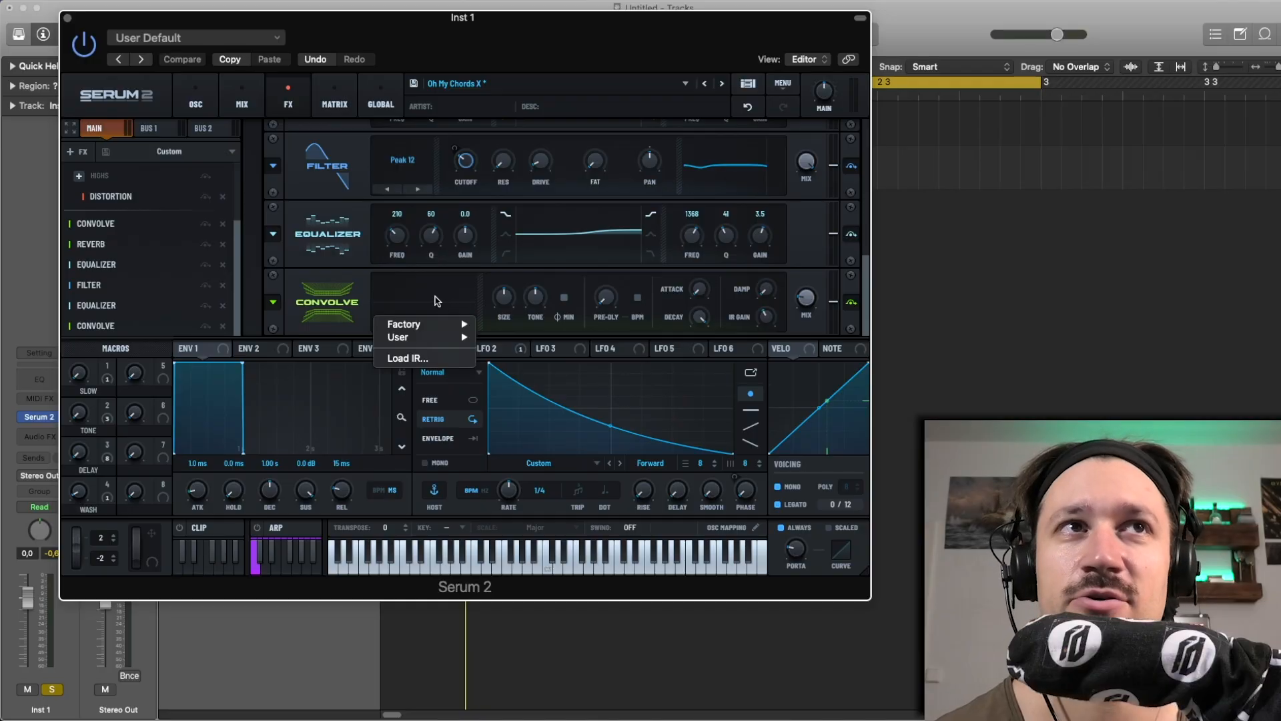
pyautogui.moveTo(459, 338)
pyautogui.click(498, 337)
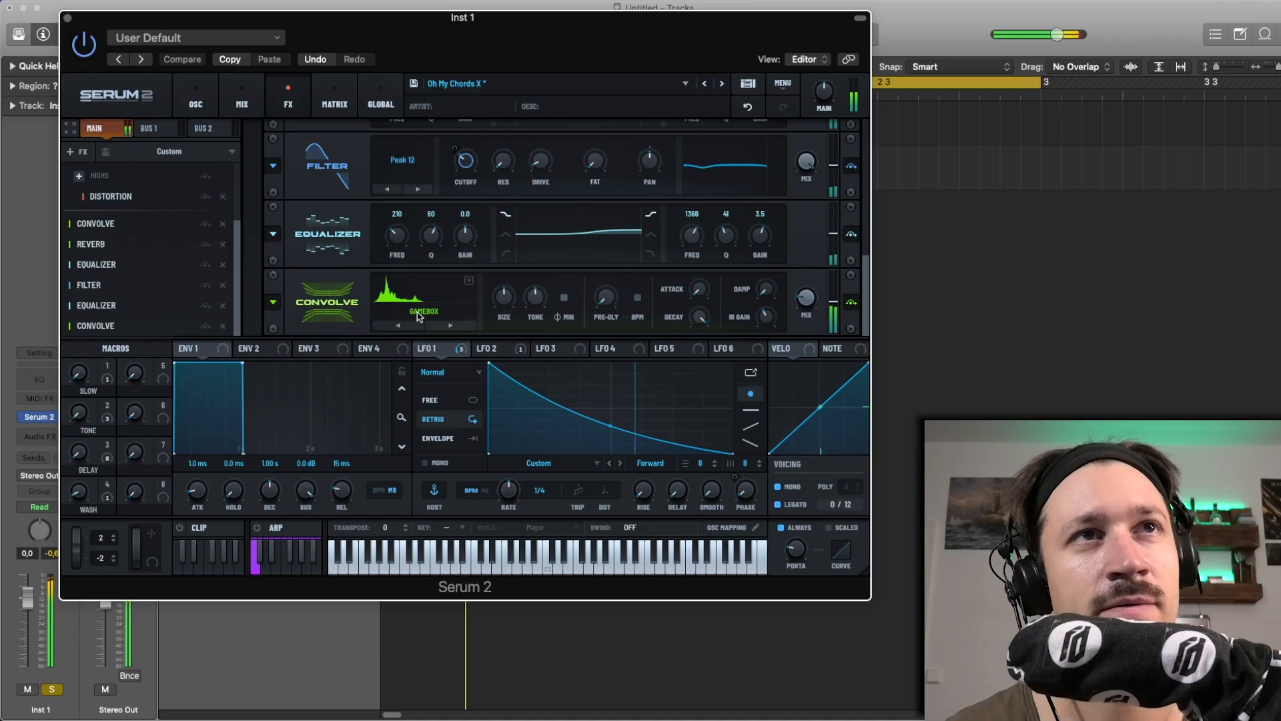
pyautogui.click(450, 325)
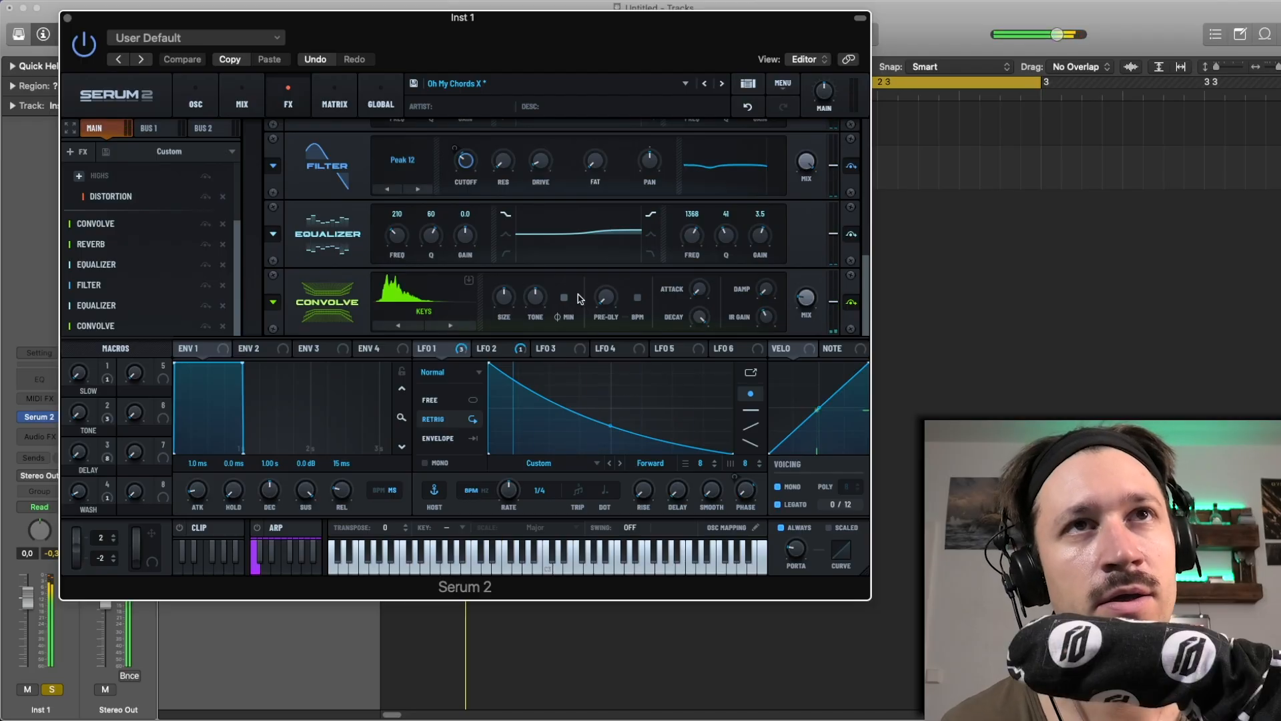
pyautogui.moveTo(543, 305); pyautogui.dragTo(544, 247)
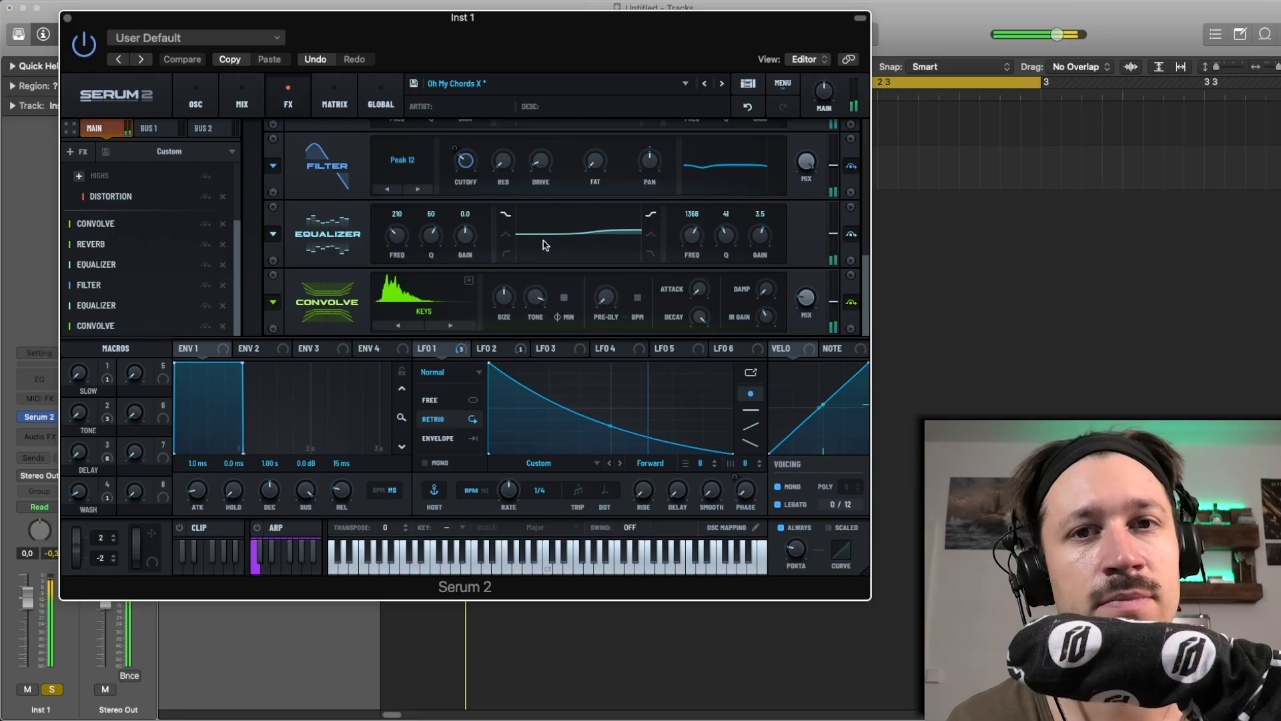
# Switch the Convolve to the pencilcase impulse response and try its size at 567% and lower before returning it to the middle setting
pyautogui.click(452, 327)
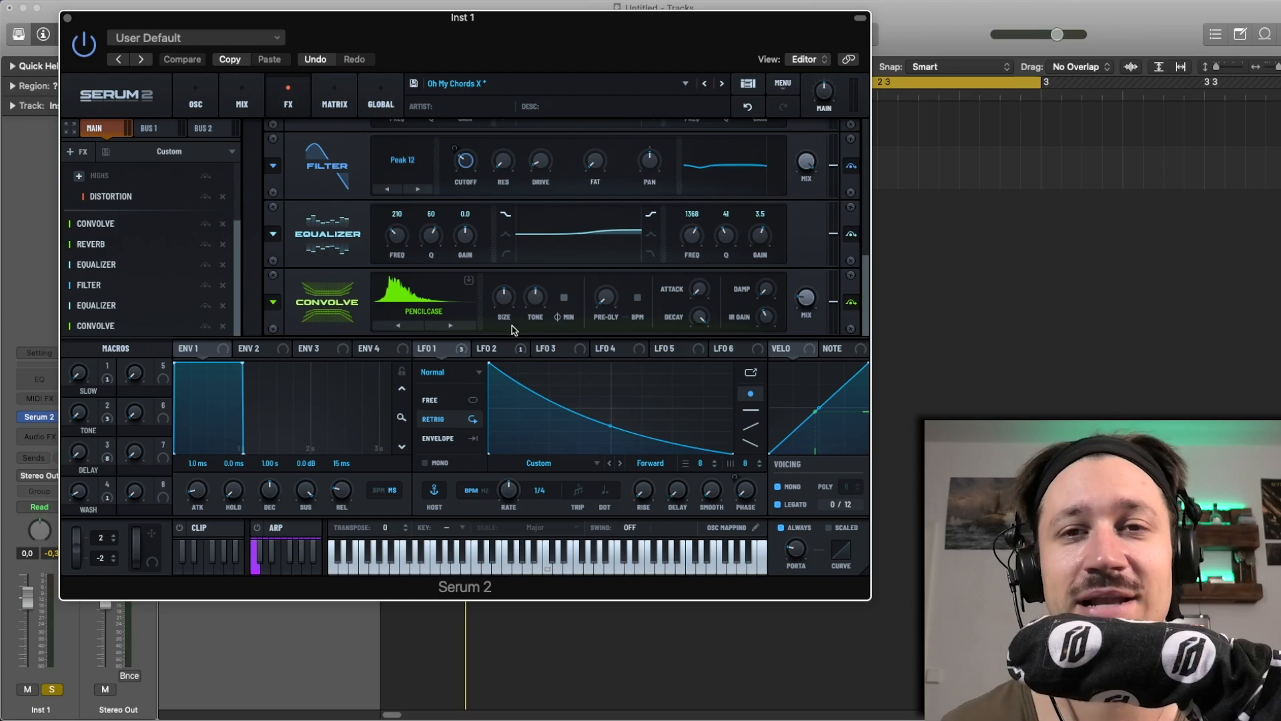
pyautogui.moveTo(506, 296); pyautogui.dragTo(506, 243)
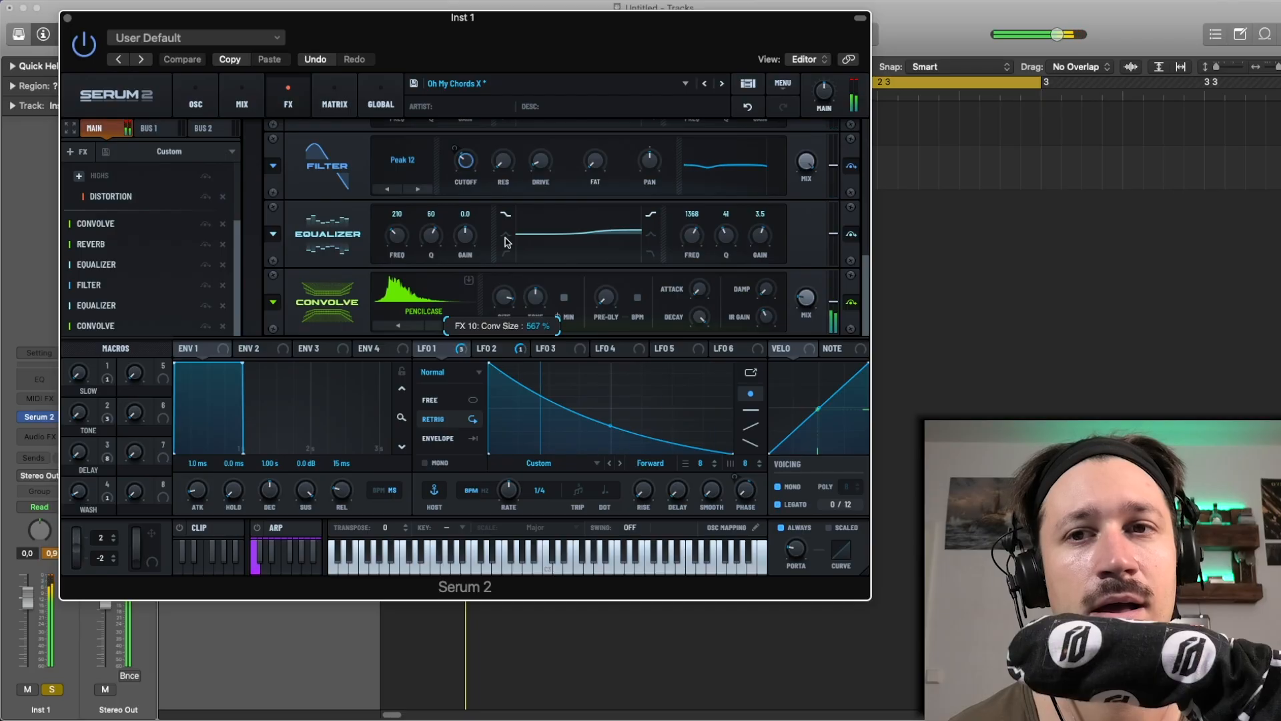
pyautogui.moveTo(506, 301); pyautogui.dragTo(505, 323)
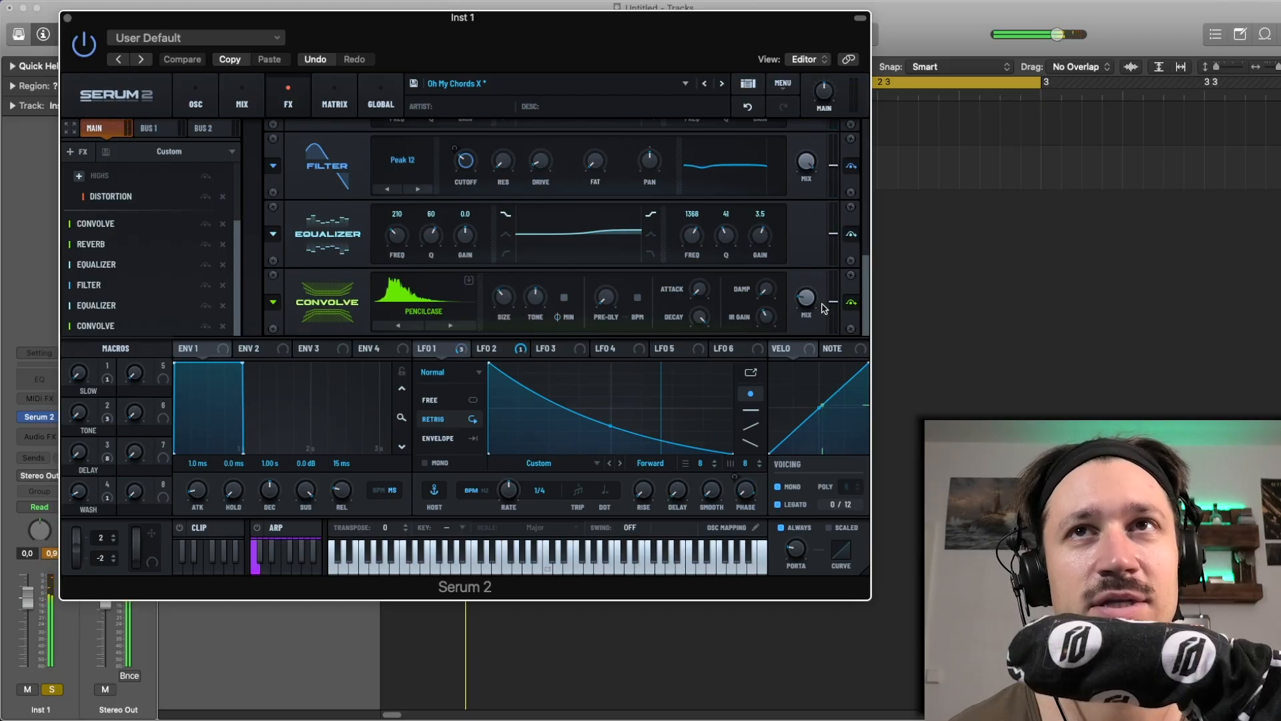
pyautogui.moveTo(815, 302); pyautogui.dragTo(815, 303)
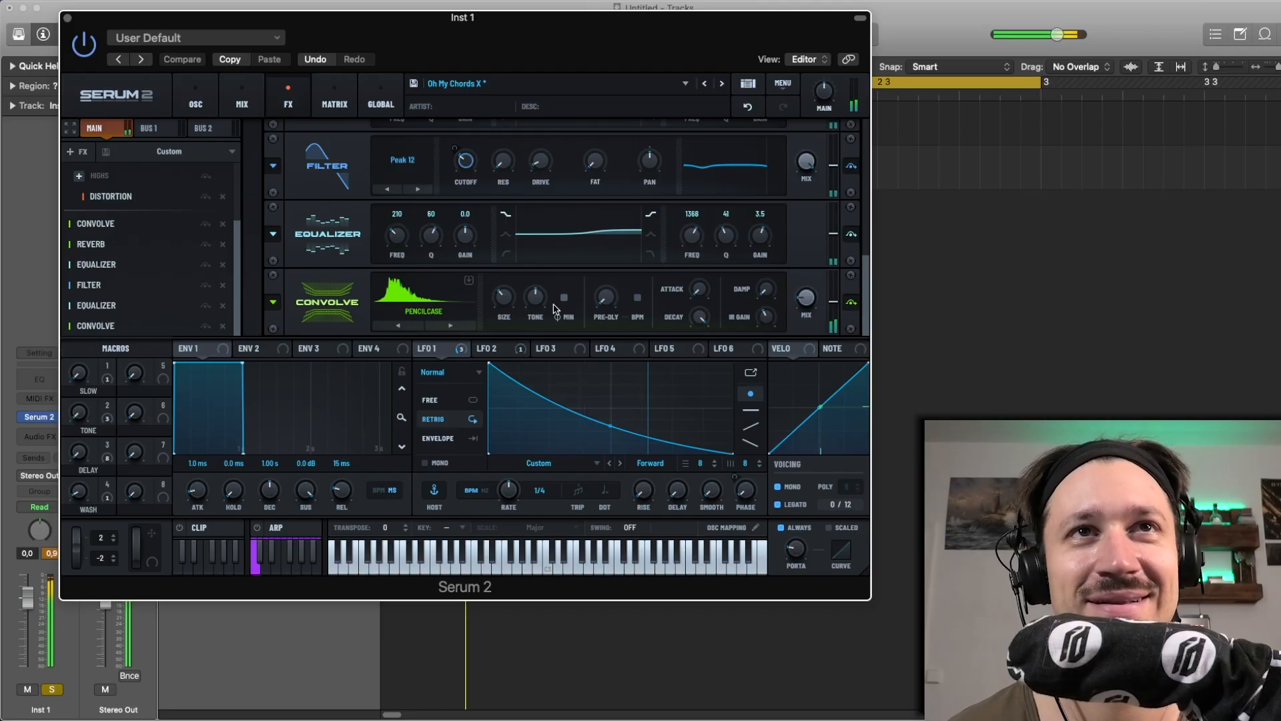
pyautogui.moveTo(507, 306)
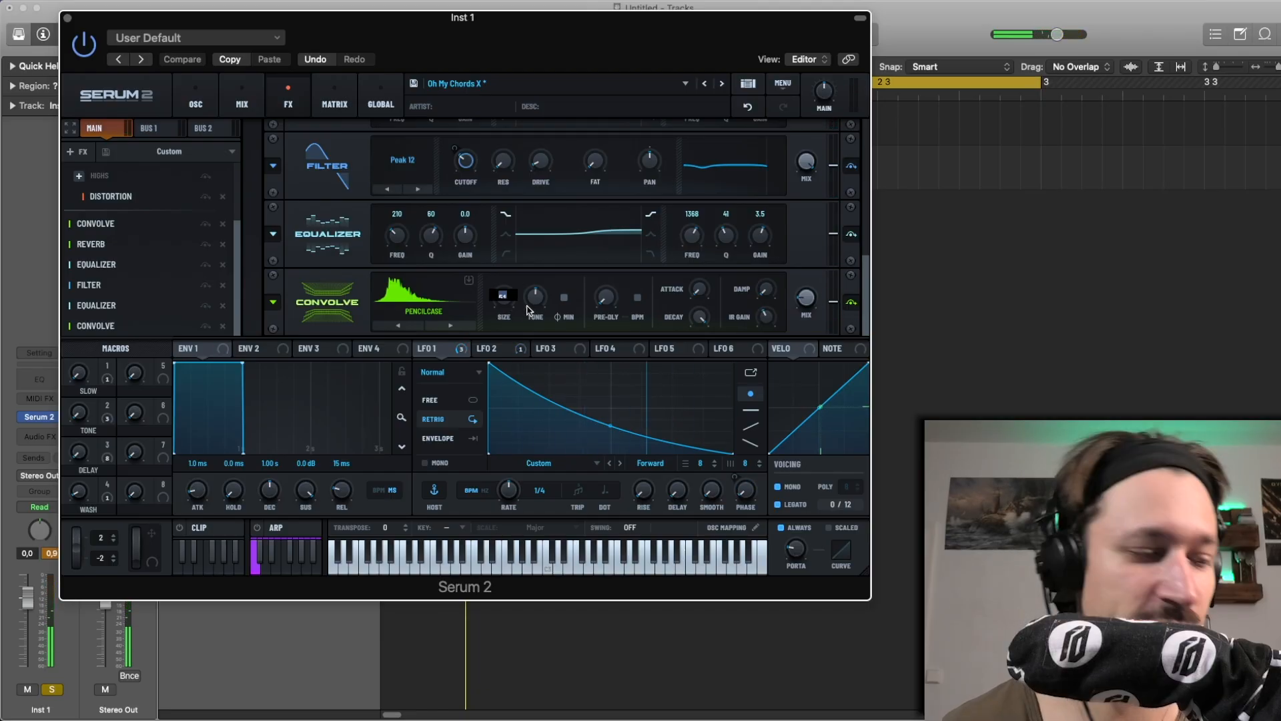
pyautogui.press('Return')
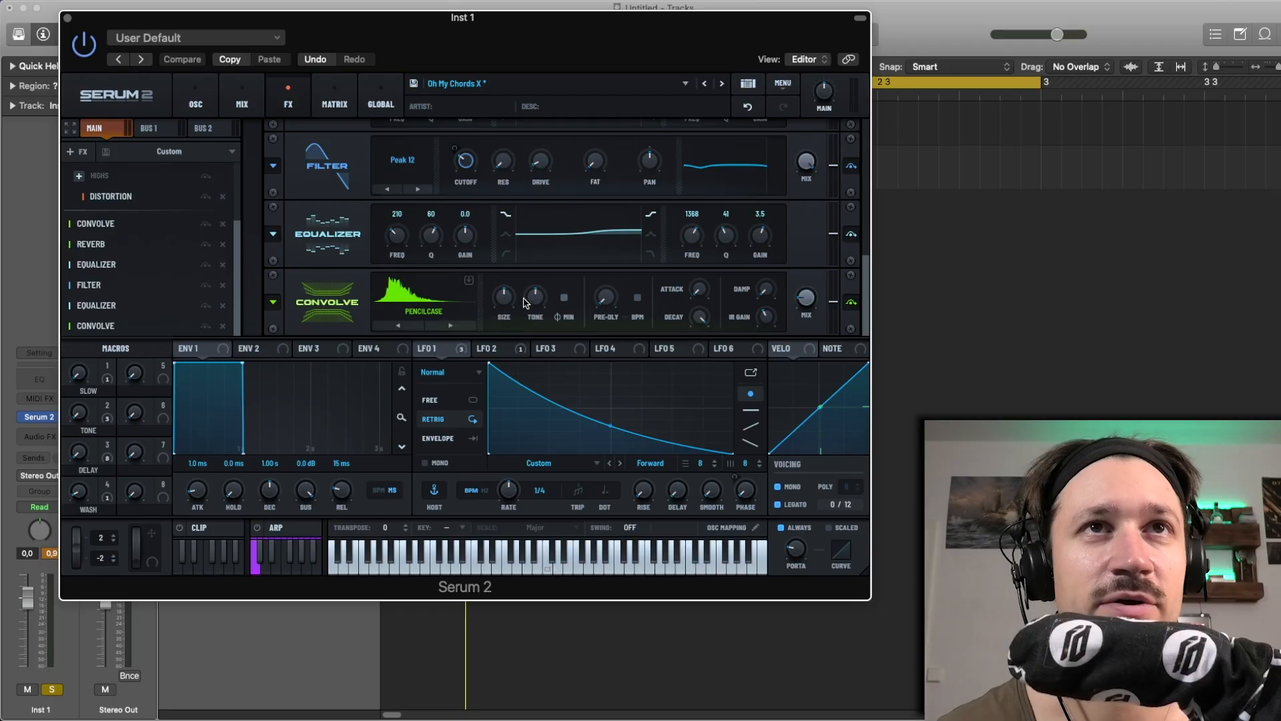
# Switch the Convolve to the ruler impulse response and compare the sound with the effect bypassed and enabled
pyautogui.click(451, 326)
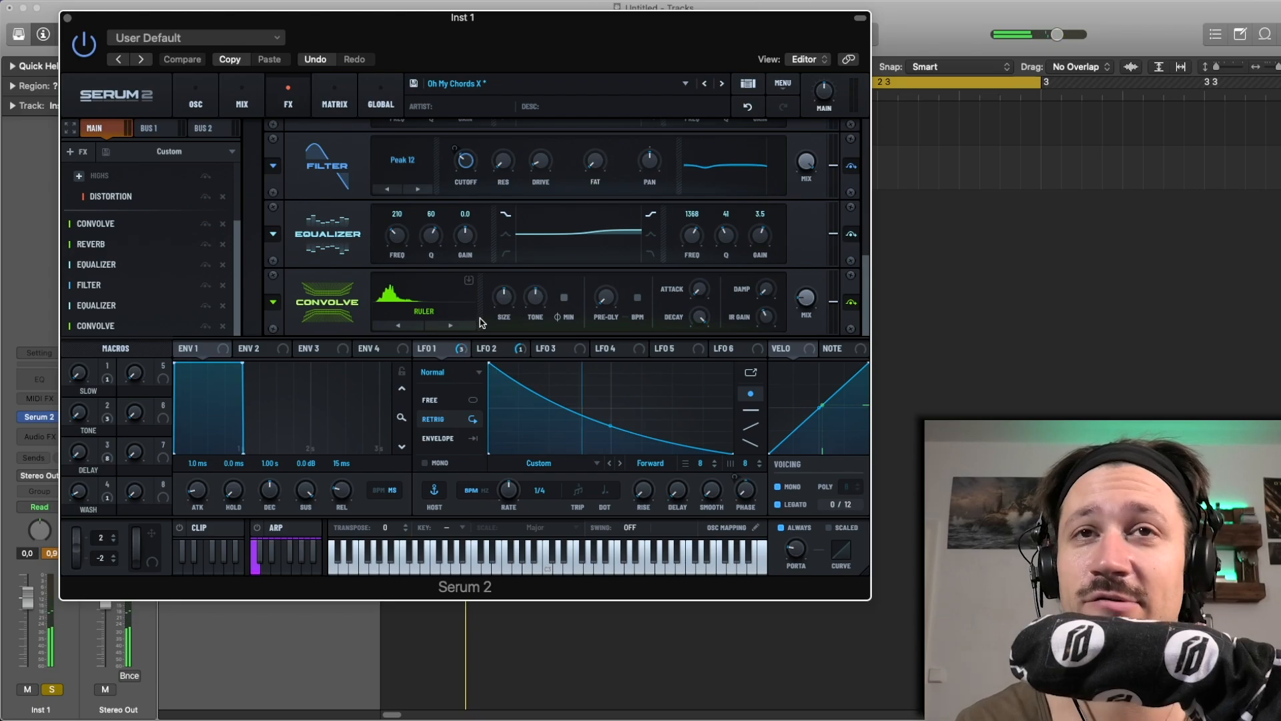
pyautogui.click(851, 302)
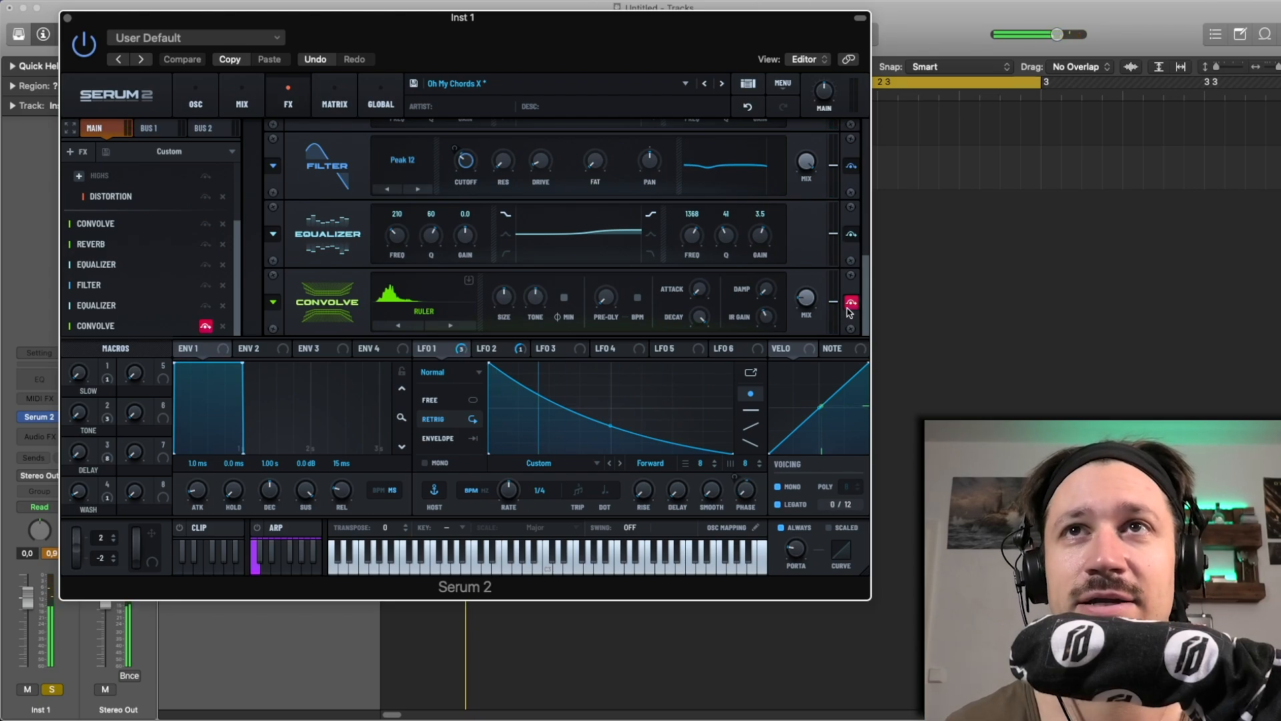
pyautogui.click(852, 302)
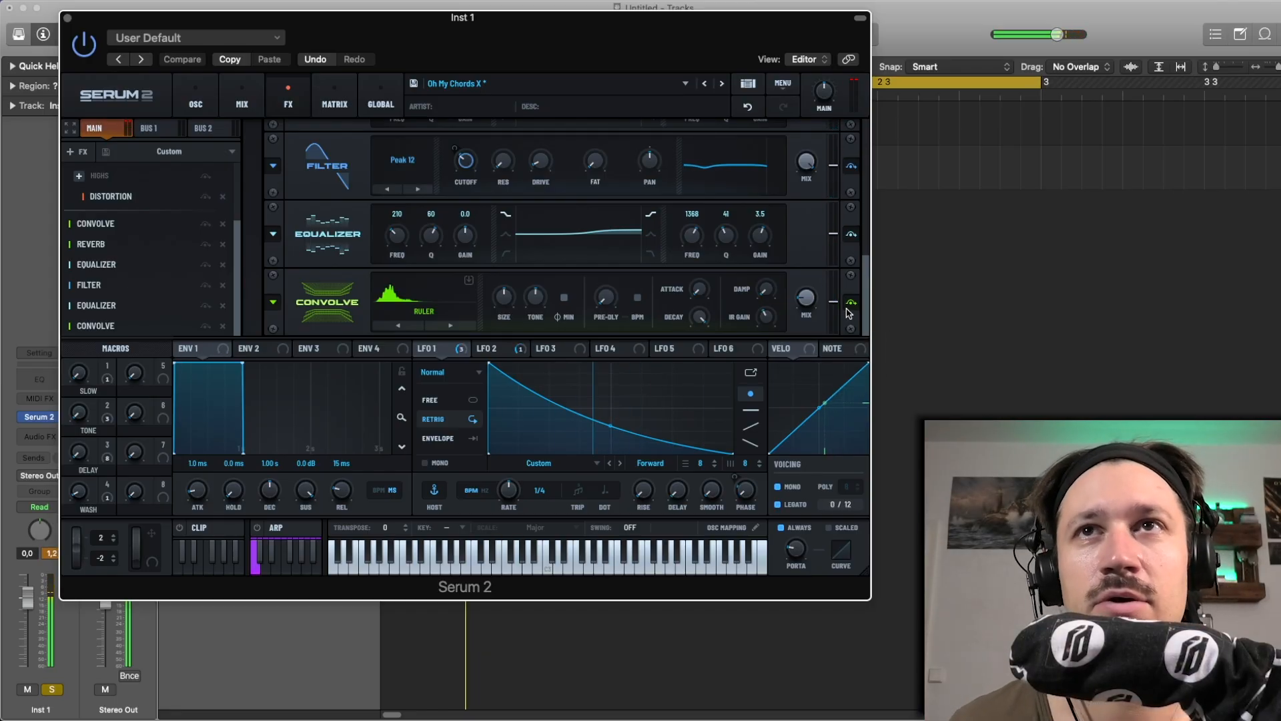
pyautogui.click(851, 304)
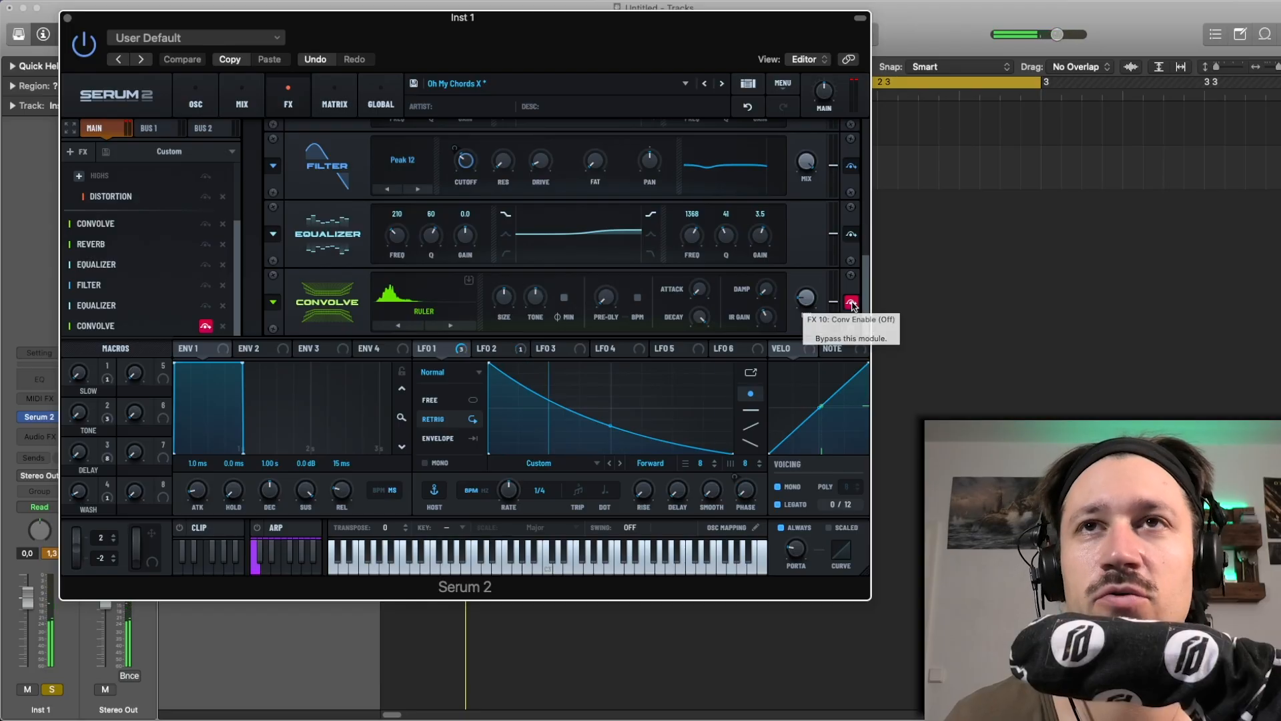
pyautogui.click(851, 304)
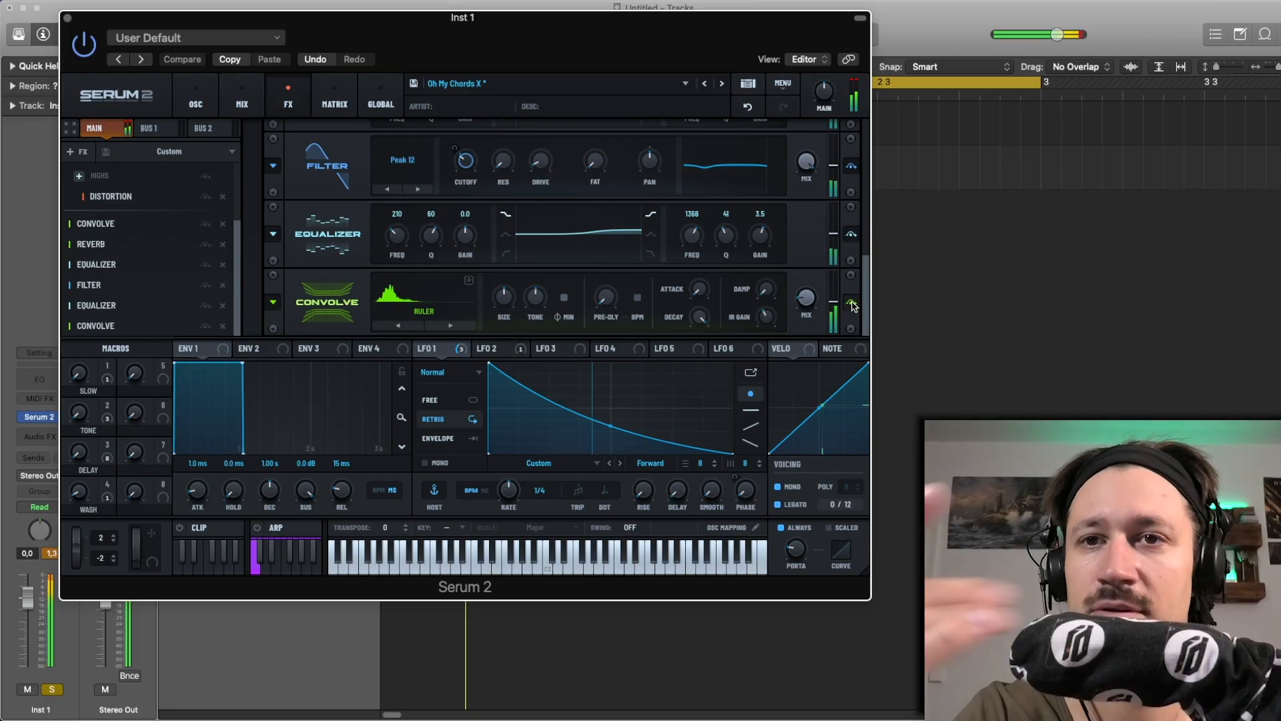
# Advance the Convolve through the shaver and shredder impulse responses to stapler
pyautogui.click(467, 324)
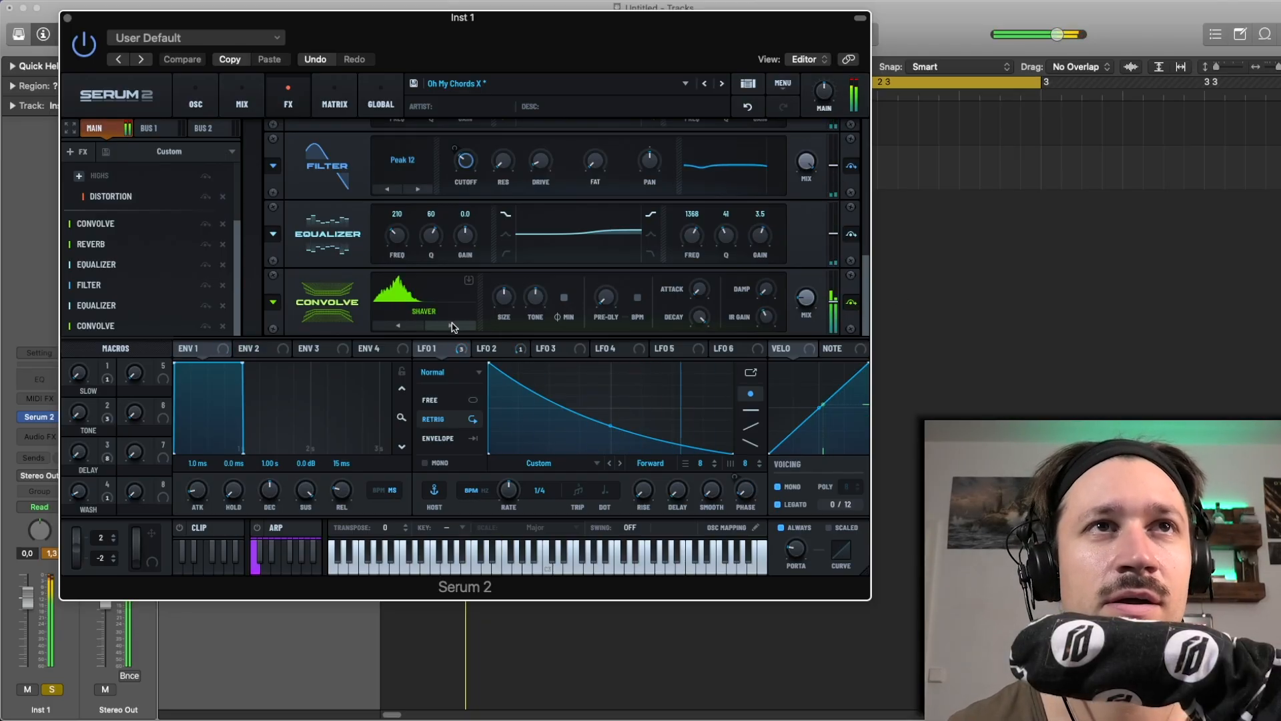
pyautogui.click(441, 330)
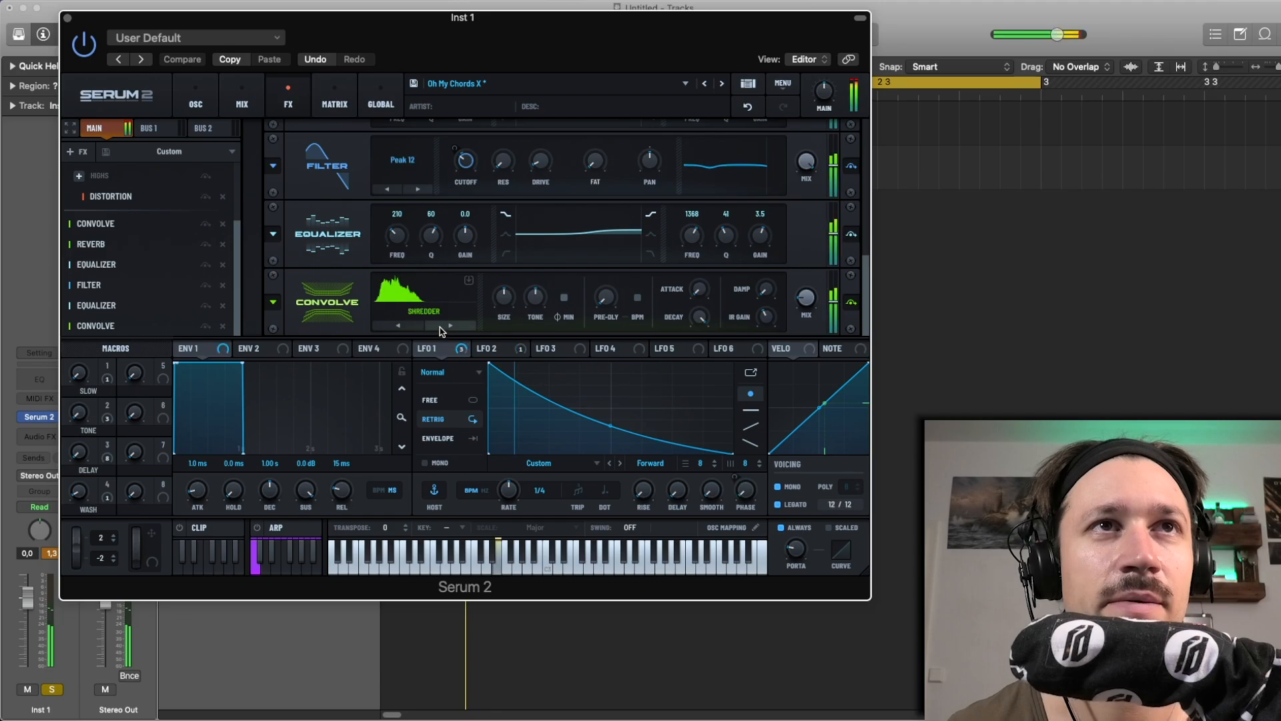
pyautogui.click(440, 331)
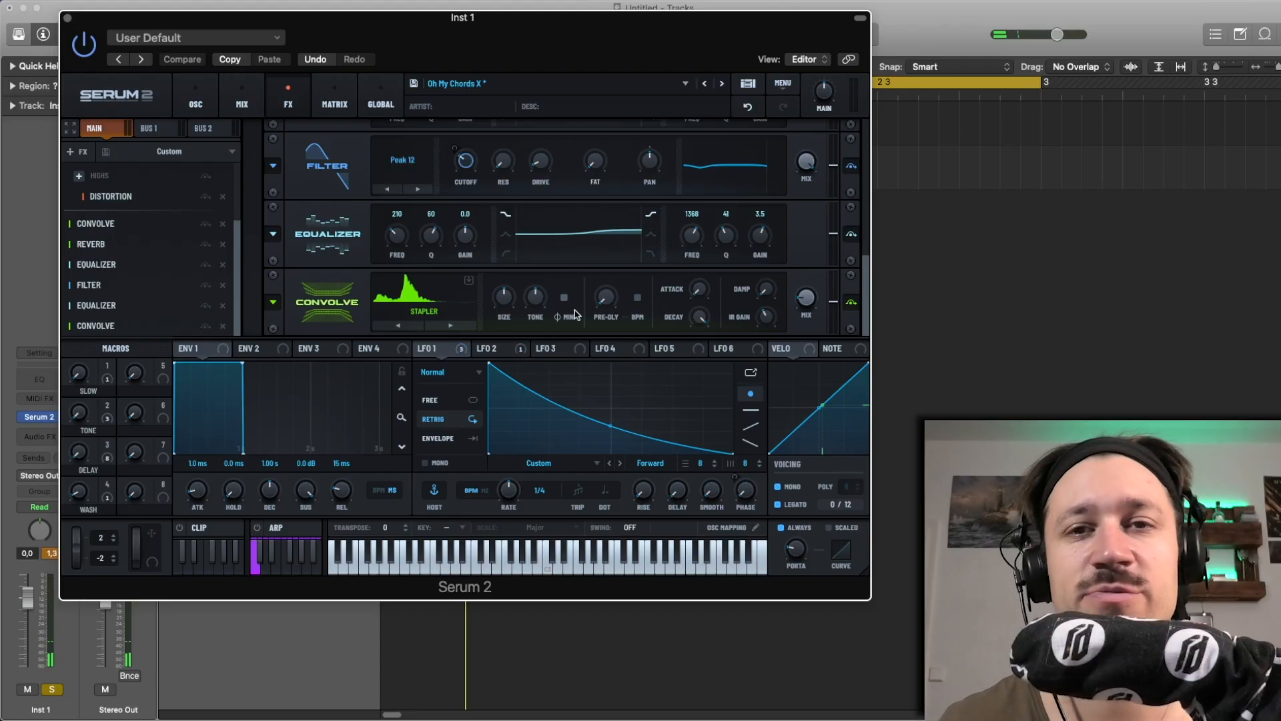
# Load the Exhaler Bass X preset from the Dissonance X collection
pyautogui.click(642, 85)
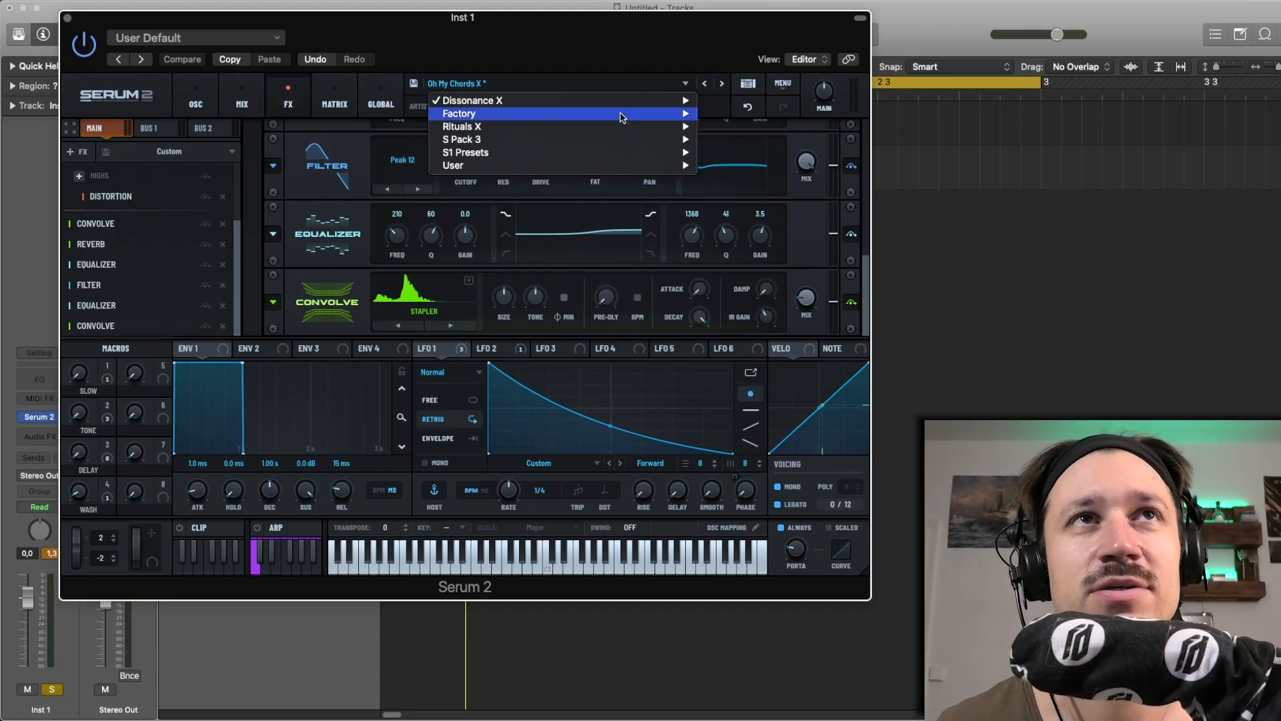
pyautogui.moveTo(614, 106)
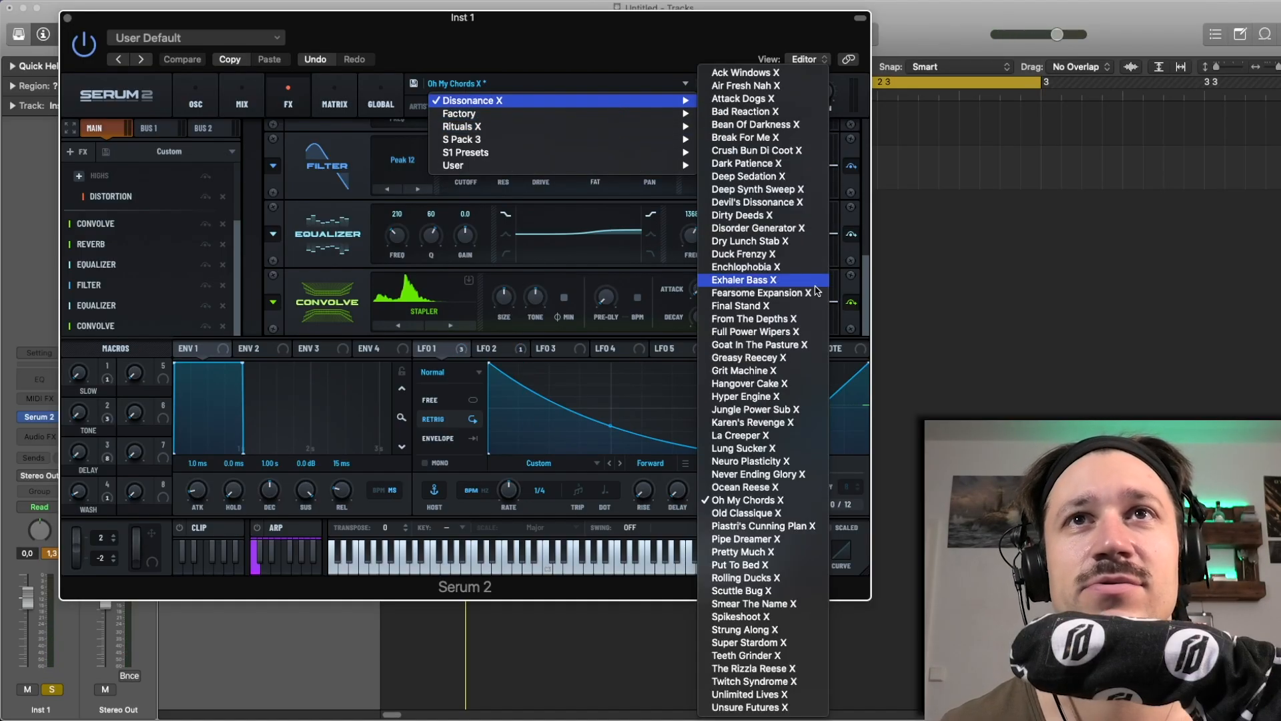
pyautogui.click(768, 280)
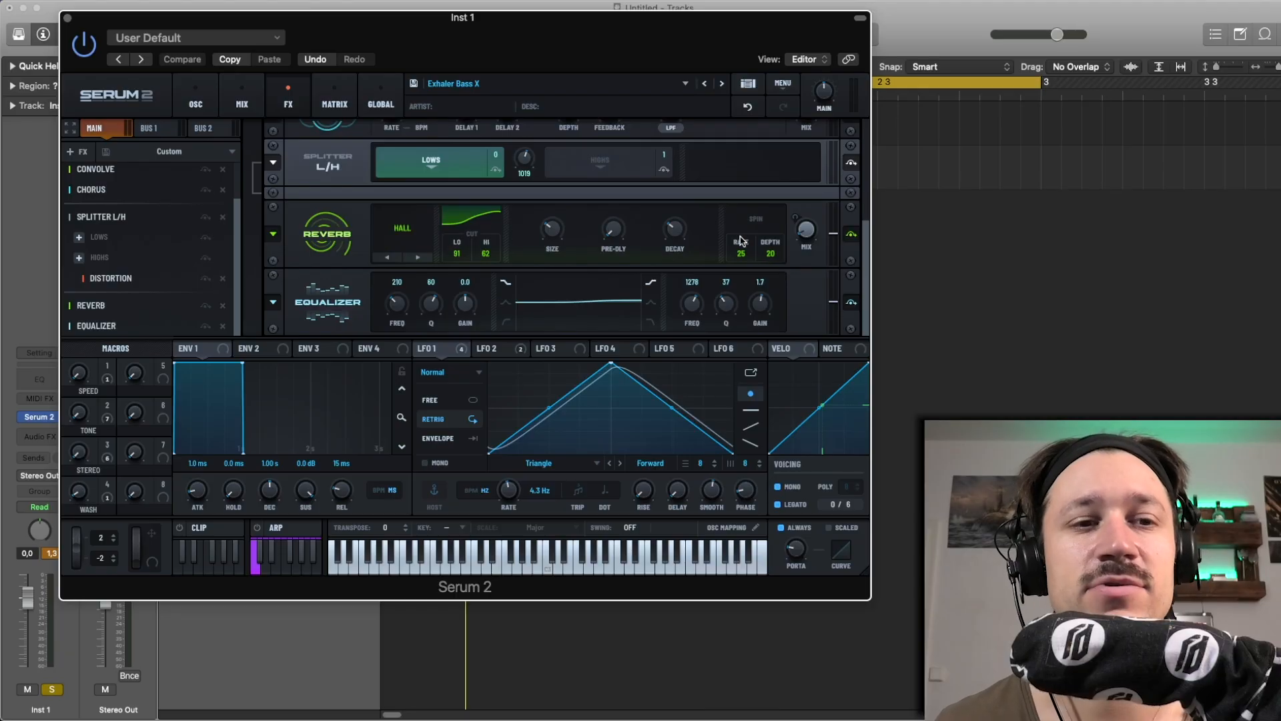
# Add a Convolve effect at the end of the main effects chain and load the user impulse response drill
pyautogui.click(78, 149)
pyautogui.click(101, 204)
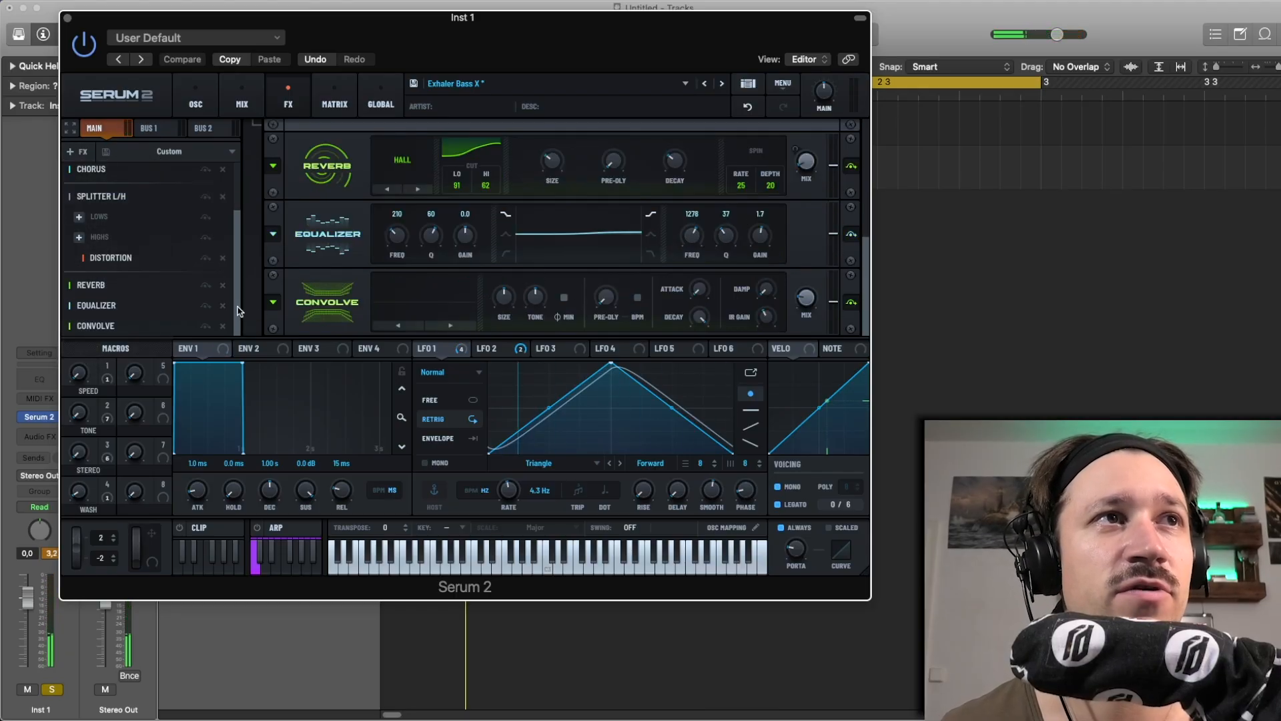
pyautogui.click(412, 297)
pyautogui.moveTo(438, 337)
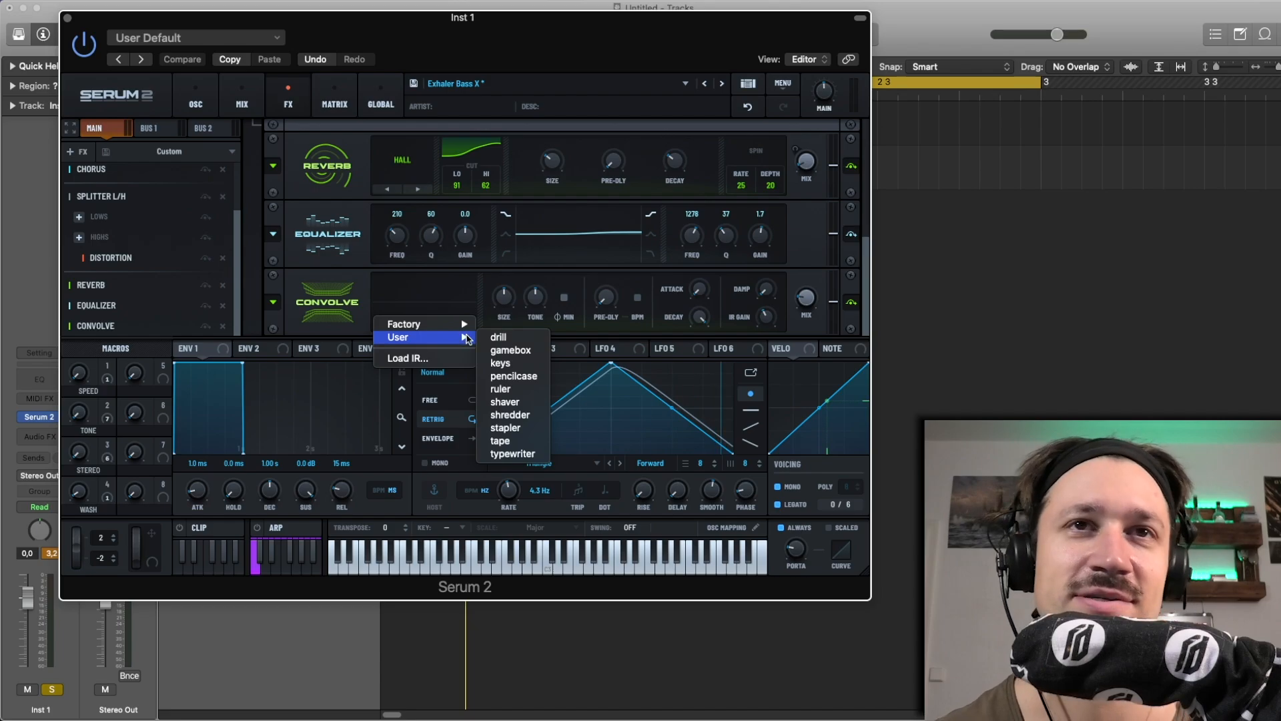
pyautogui.click(518, 337)
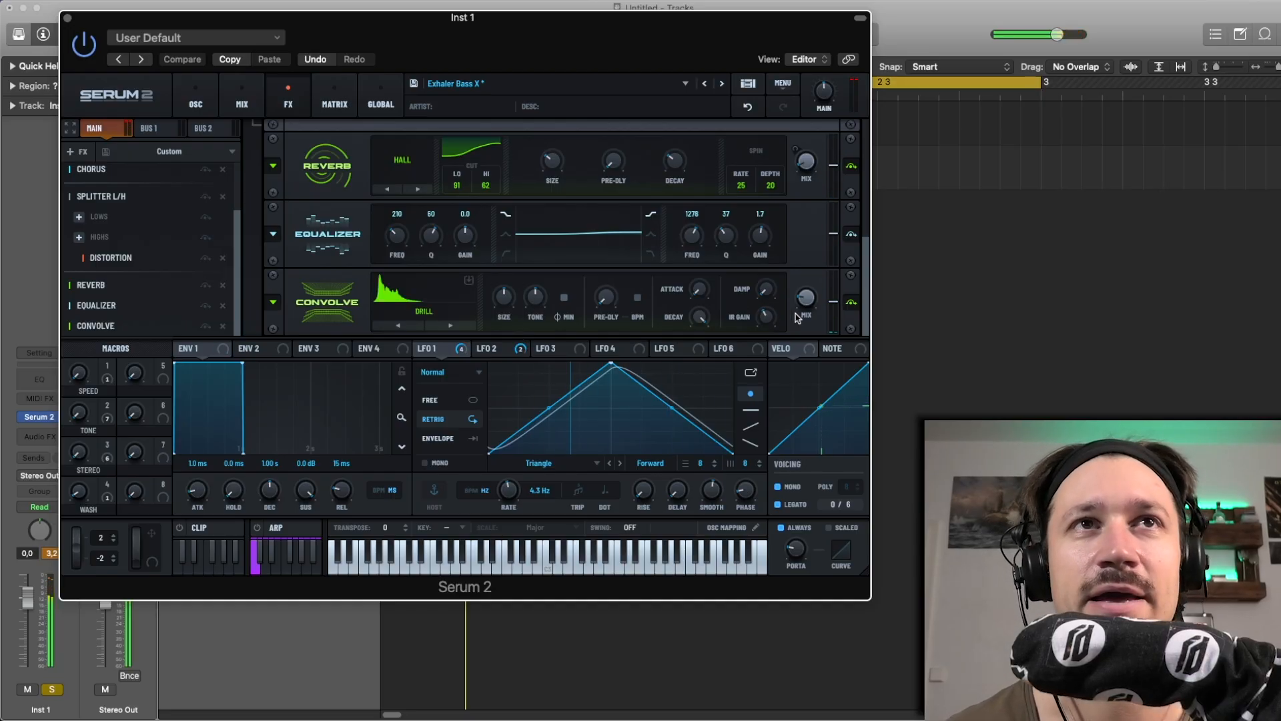
# Audition the keys, pencilcase and ruler impulse responses in the Convolve, trying a tone of 31% with keys
pyautogui.click(448, 327)
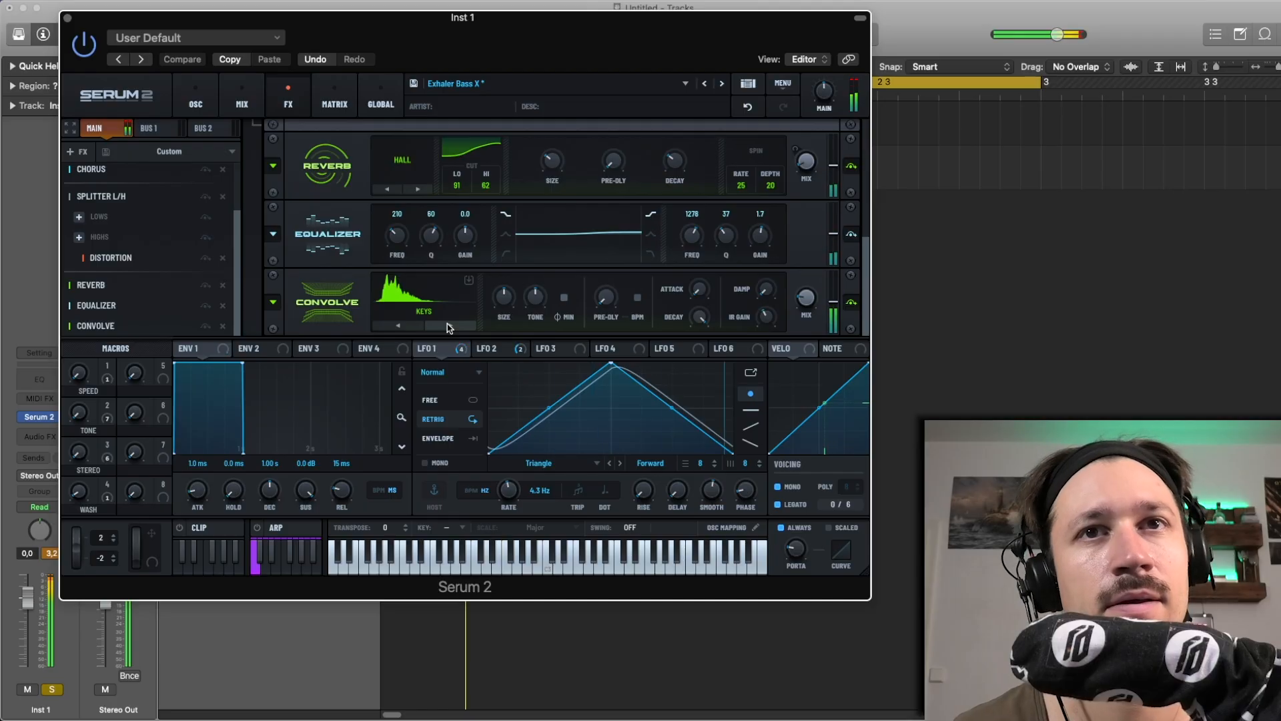
pyautogui.moveTo(538, 289)
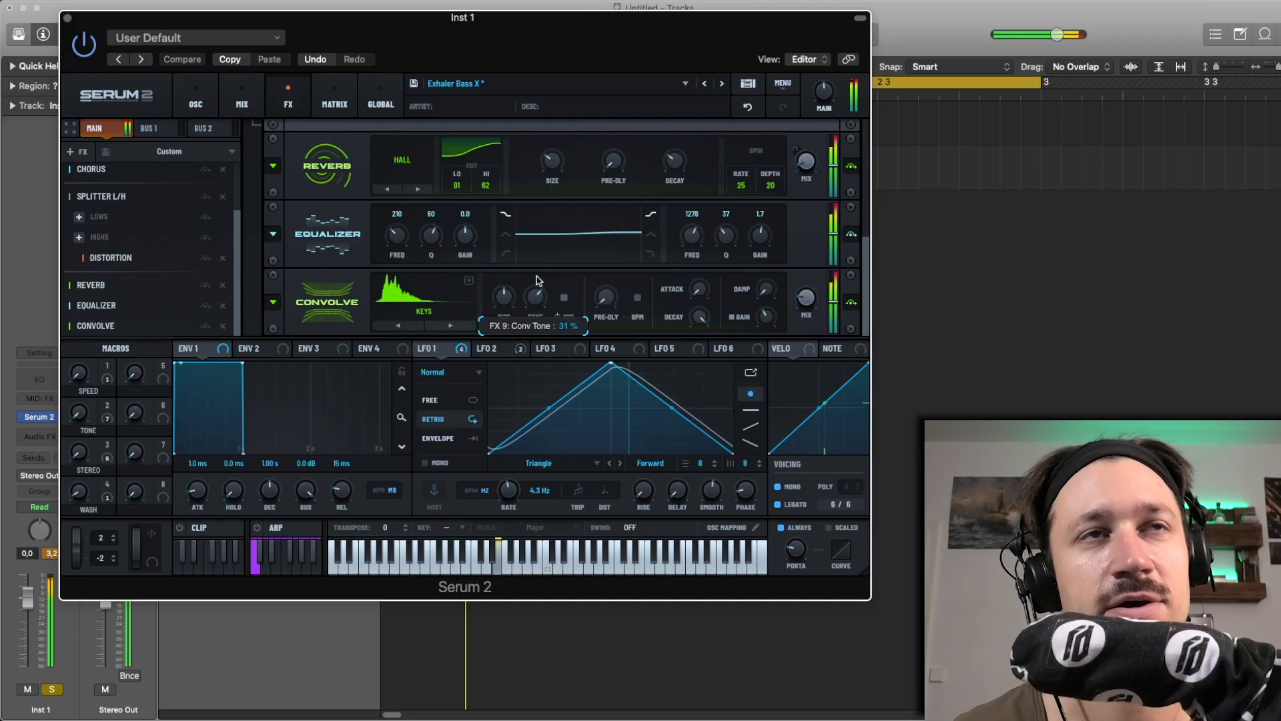
pyautogui.click(449, 327)
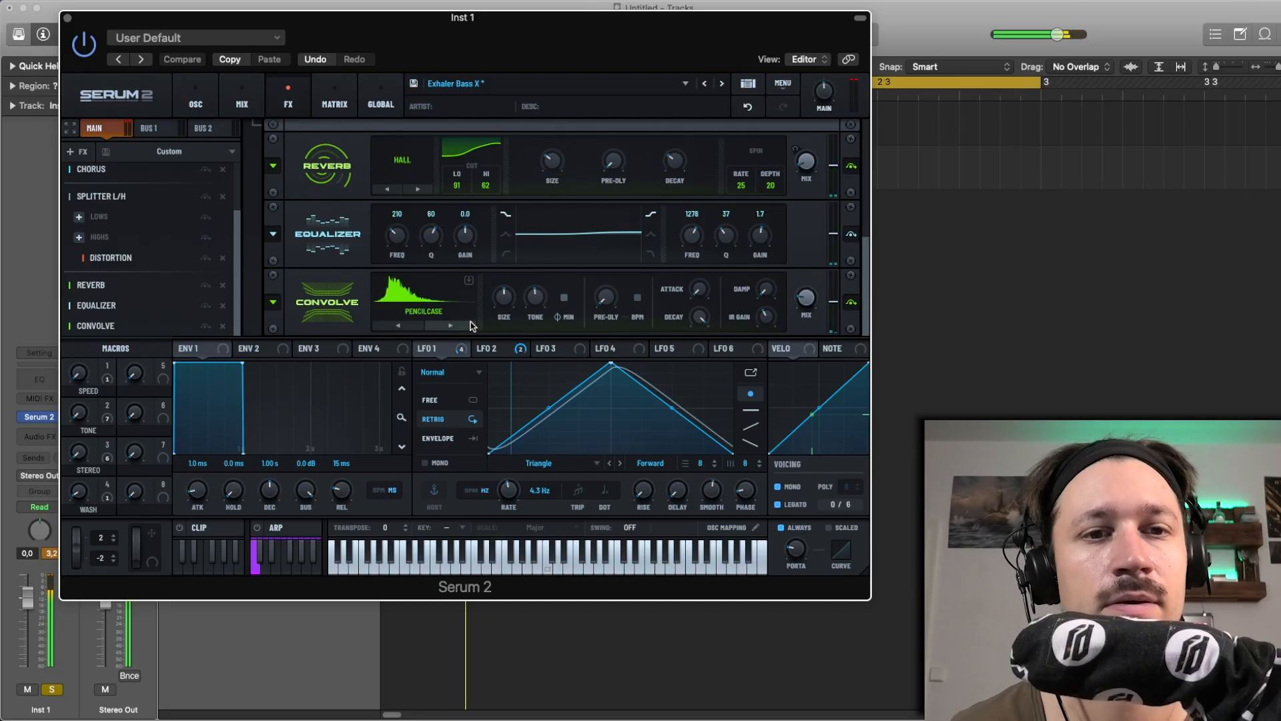
pyautogui.click(450, 326)
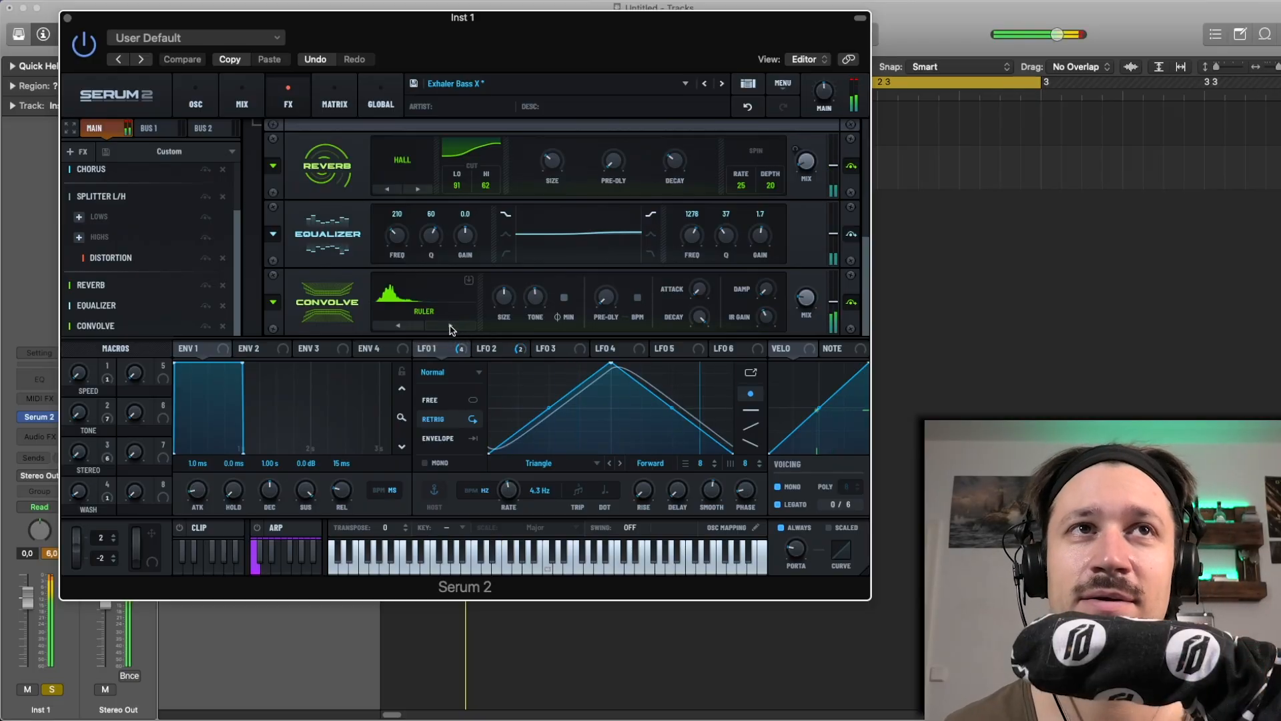
# Switch the Convolve to the shredder impulse response, raise its tone slightly, and adjust its mix
pyautogui.click(451, 326)
pyautogui.click(450, 327)
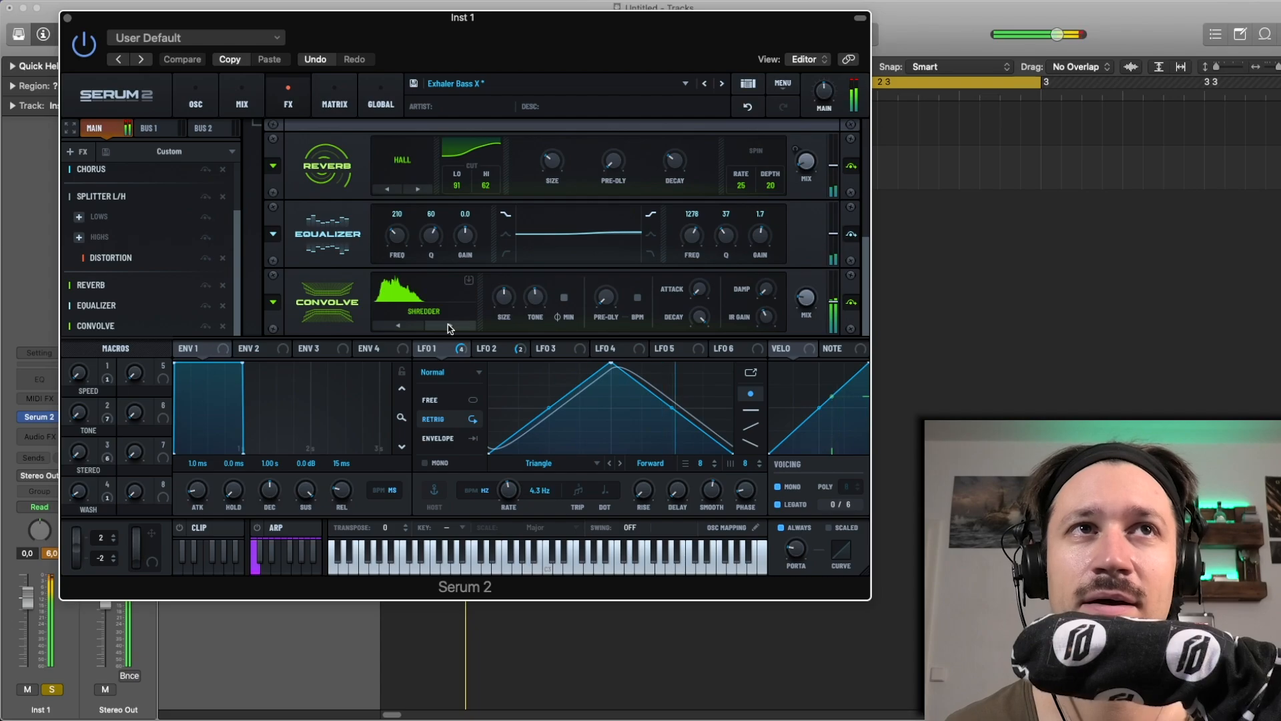
pyautogui.click(449, 326)
pyautogui.click(413, 327)
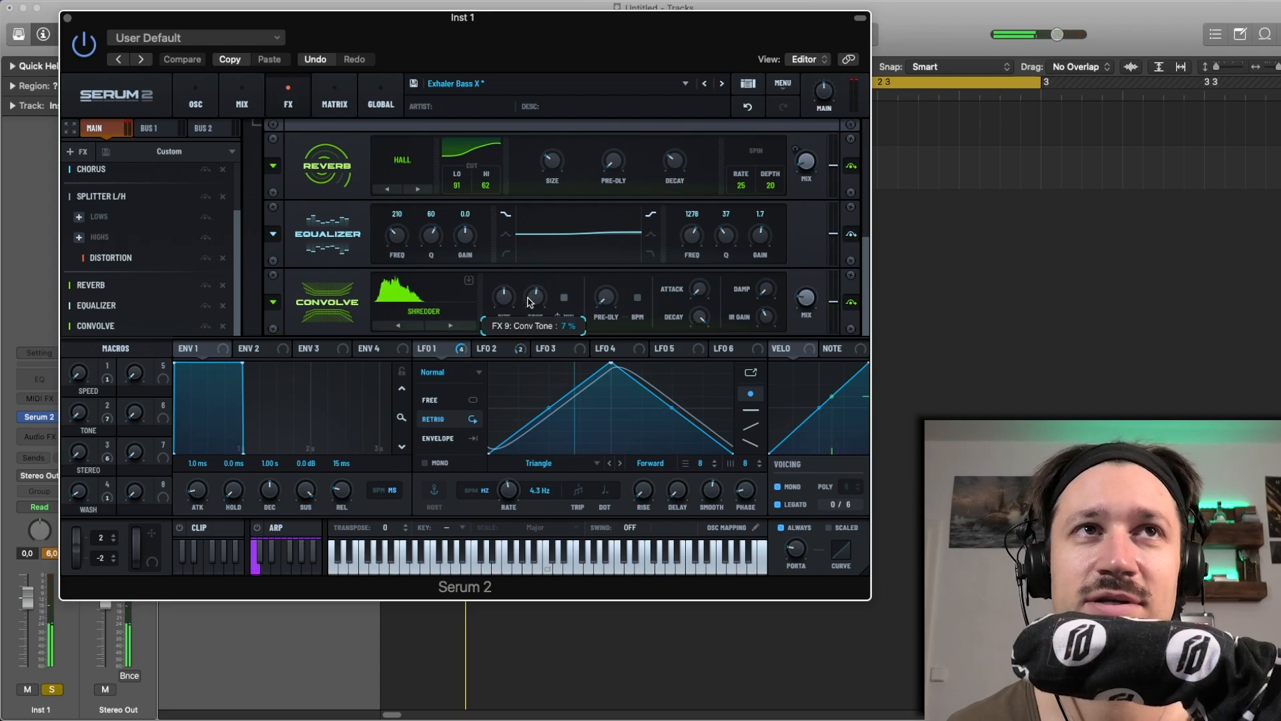
pyautogui.moveTo(533, 301); pyautogui.dragTo(532, 296)
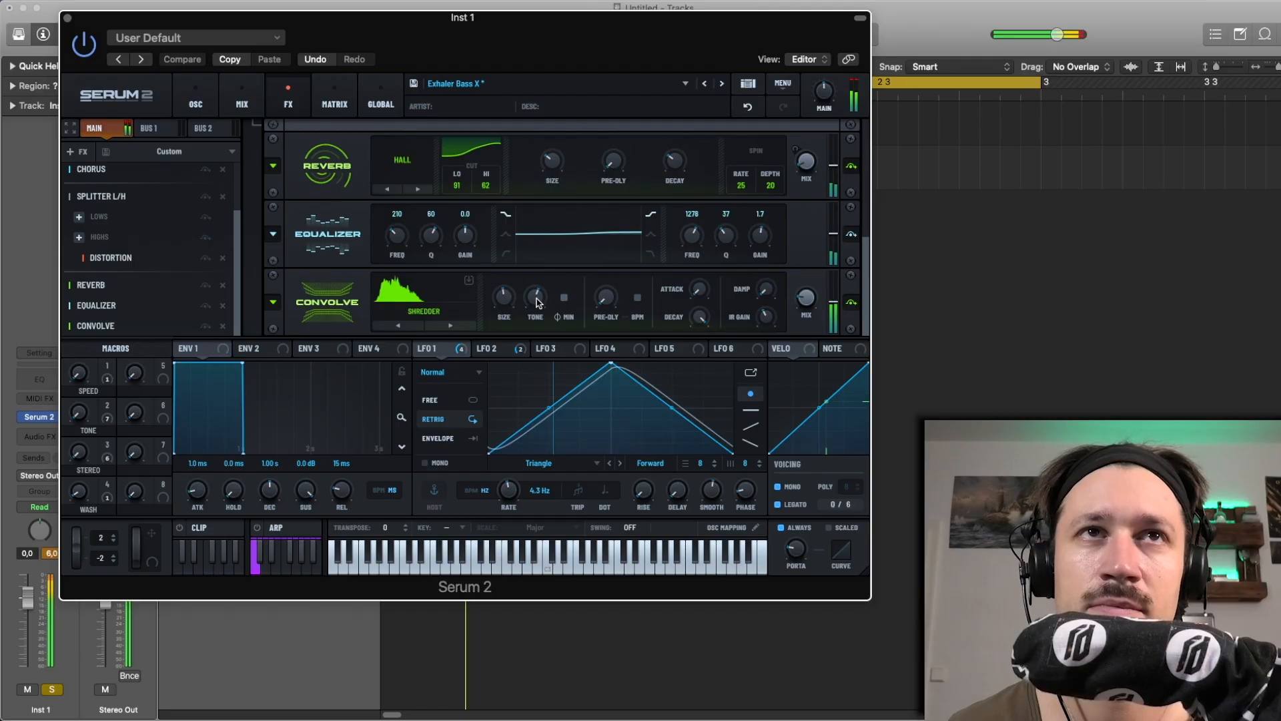
pyautogui.moveTo(805, 302); pyautogui.dragTo(800, 313)
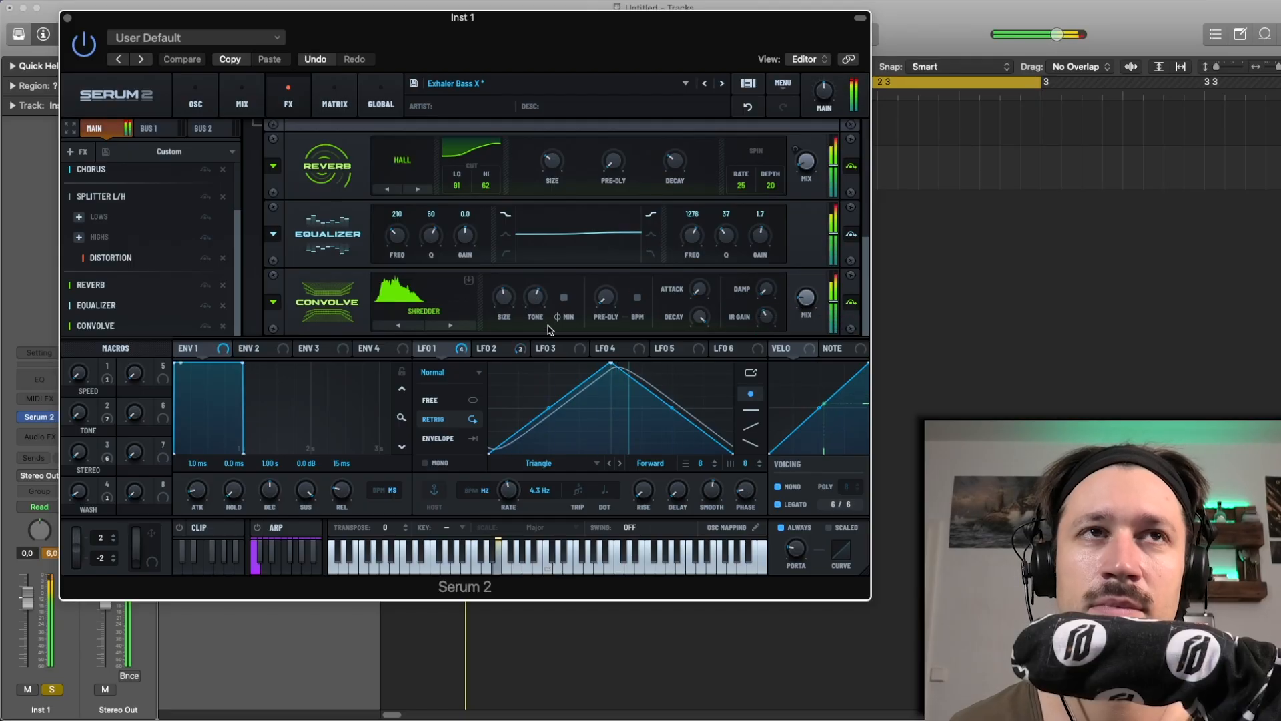
# Audition the stapler impulse response while adjusting the Convolve's tone, and advance to tape
pyautogui.click(466, 323)
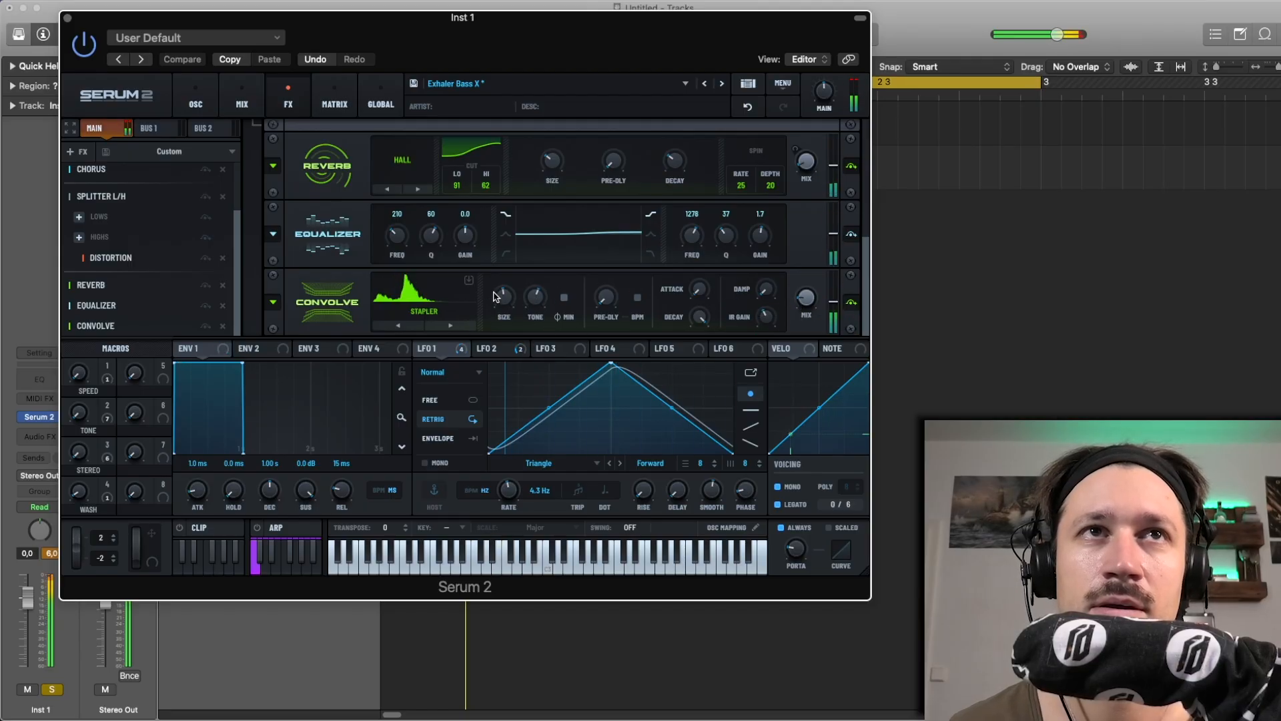
pyautogui.moveTo(537, 298); pyautogui.dragTo(538, 309)
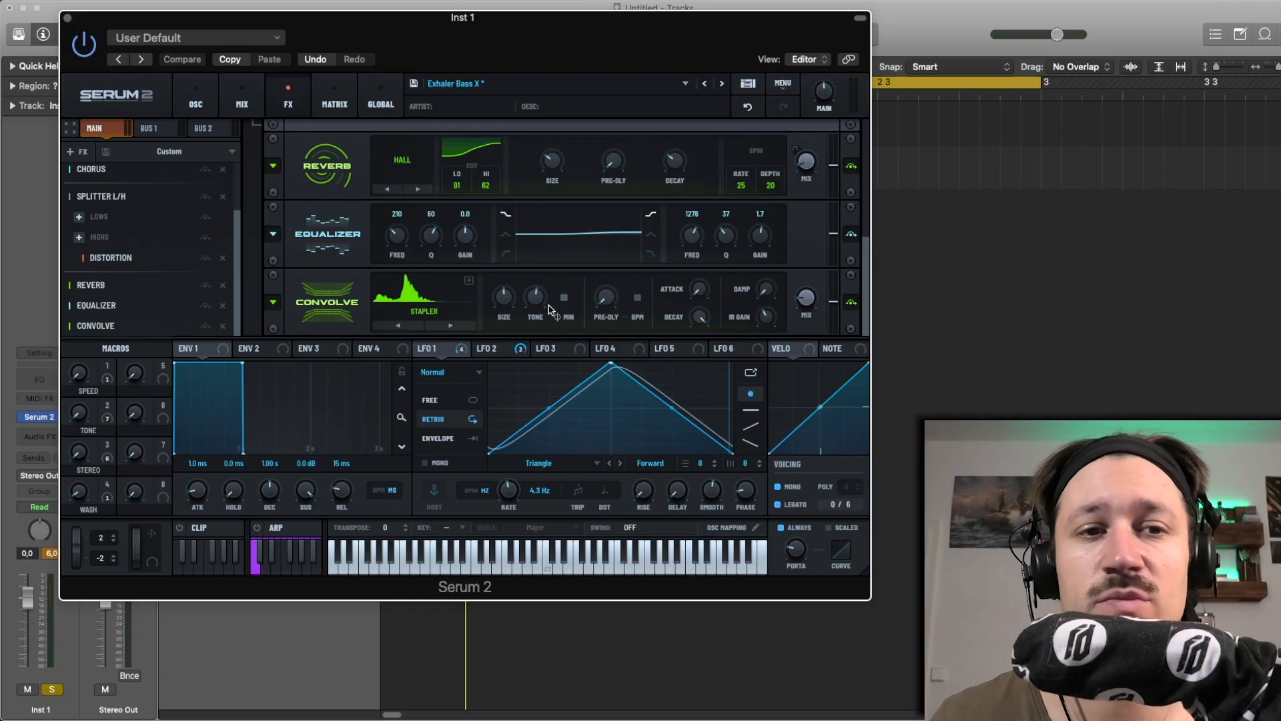
pyautogui.click(466, 326)
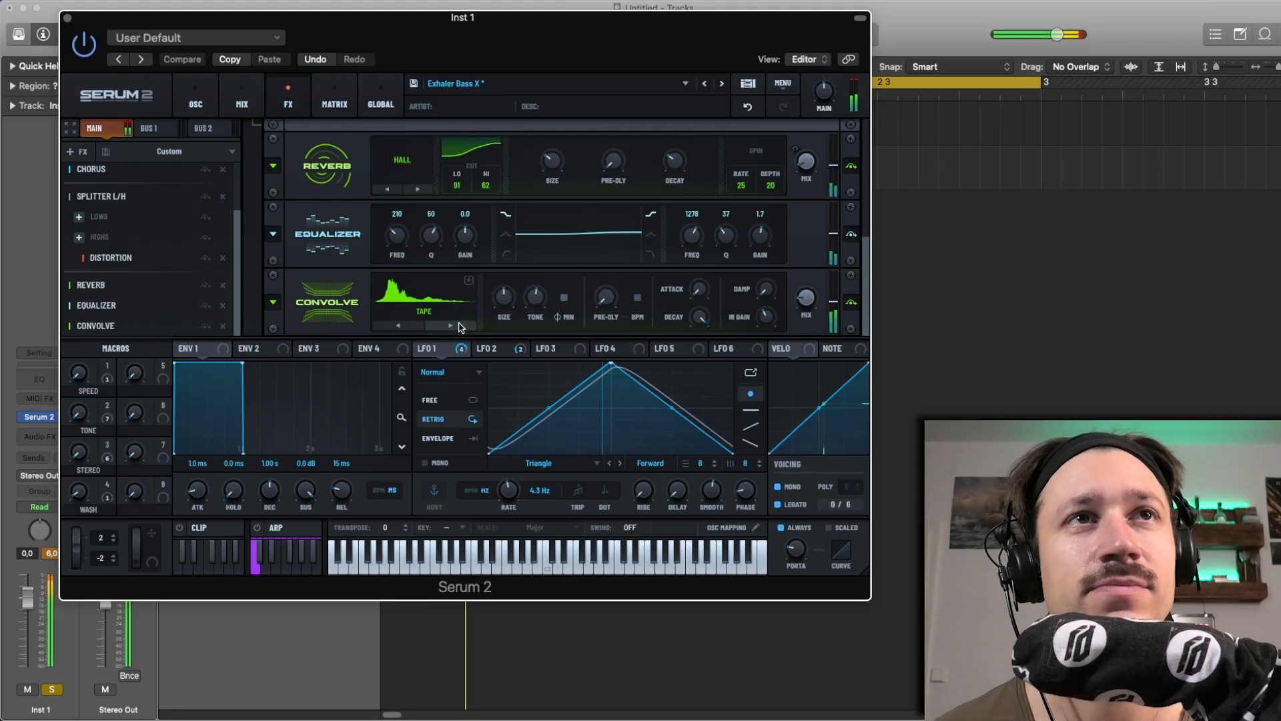
# Audition the factory impulse responses Electric Guitar Cab 1, MesaDualRec, Microshaper and Pencil in the Convolve
pyautogui.click(459, 326)
pyautogui.click(460, 327)
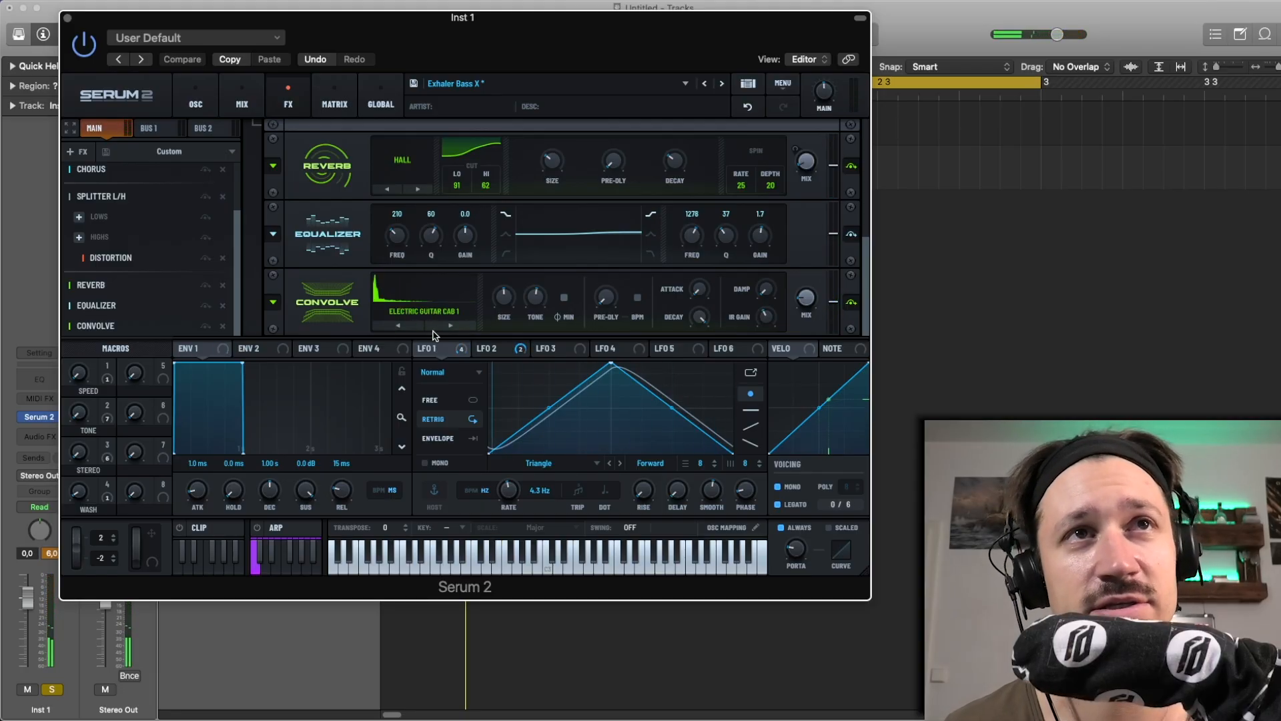
pyautogui.click(451, 325)
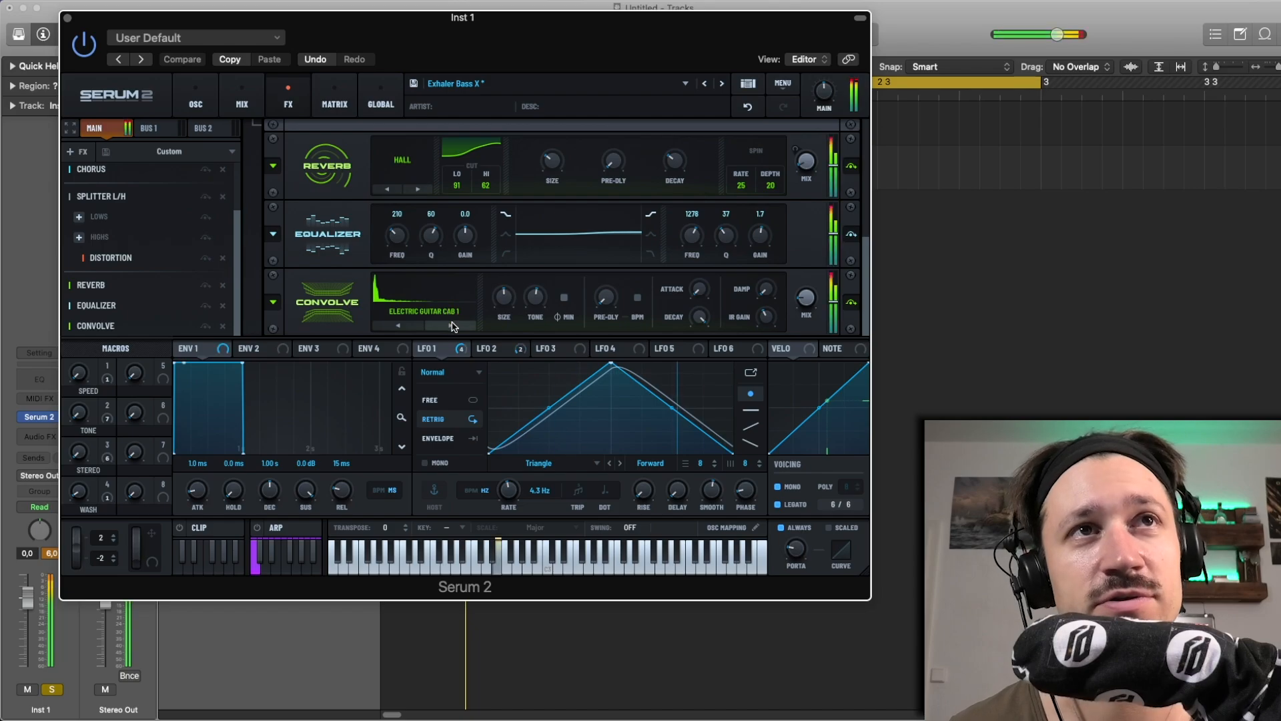
pyautogui.click(452, 326)
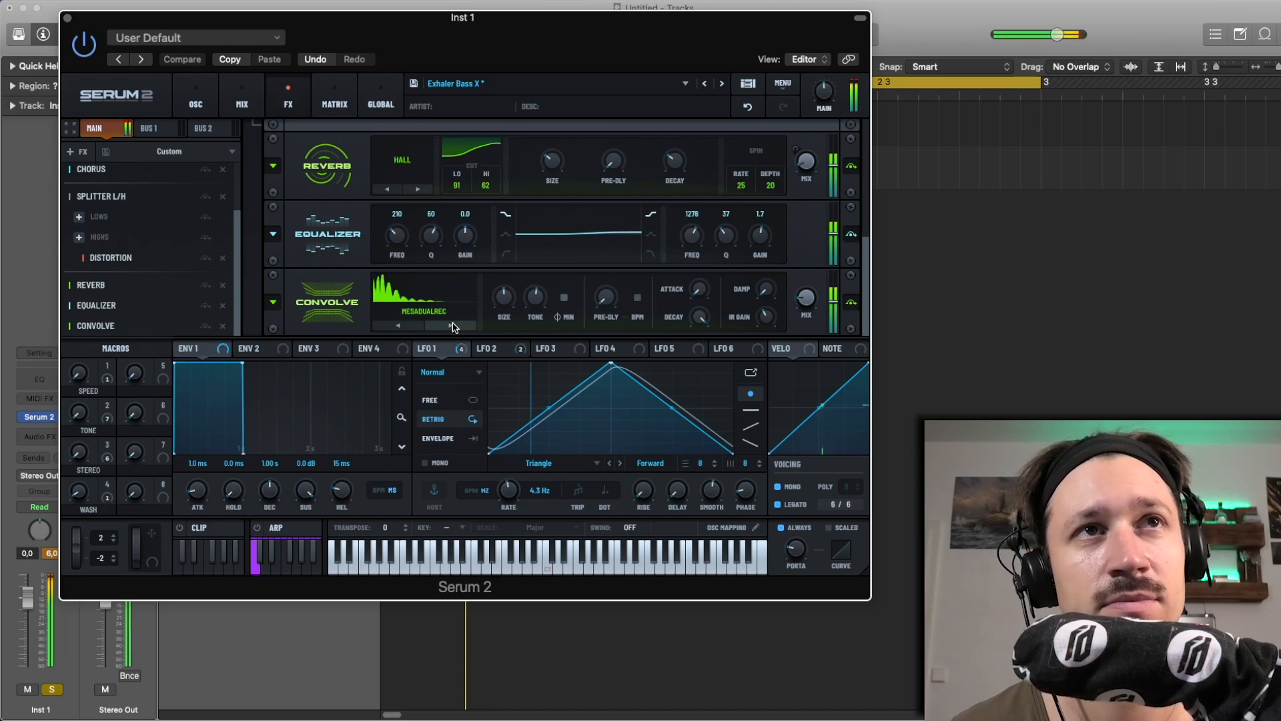
pyautogui.click(452, 326)
pyautogui.click(451, 326)
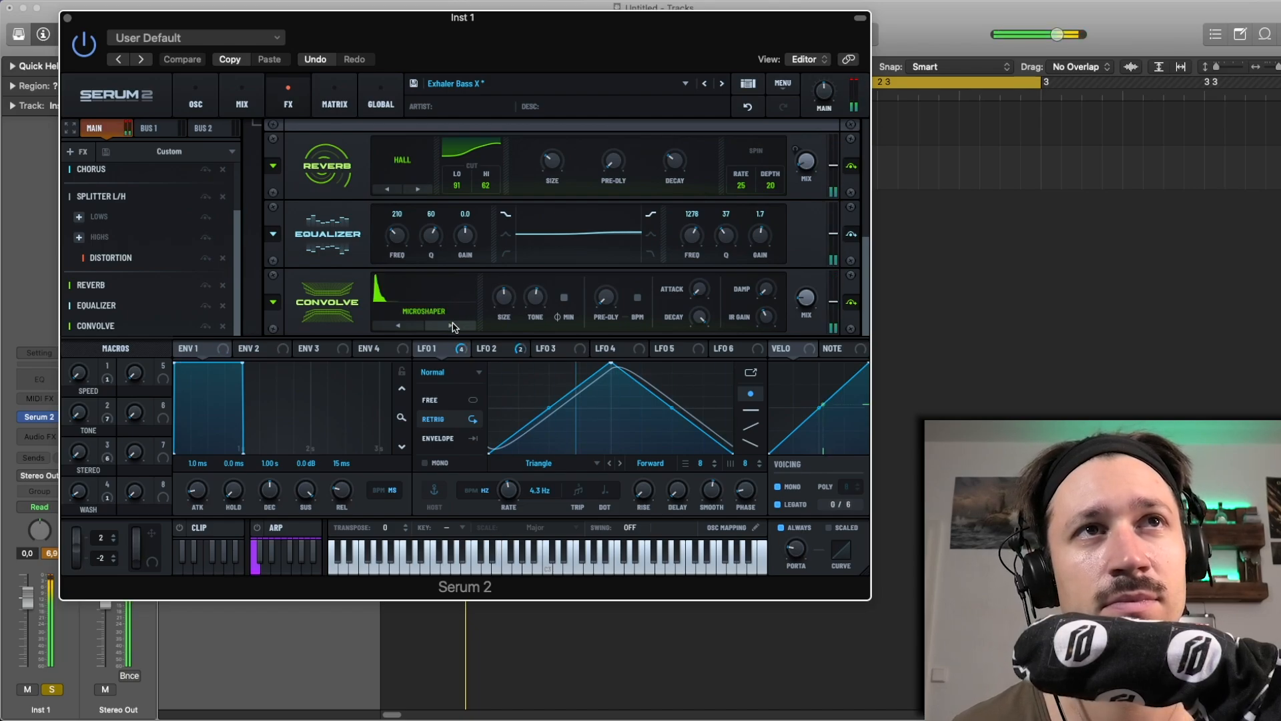
pyautogui.click(452, 325)
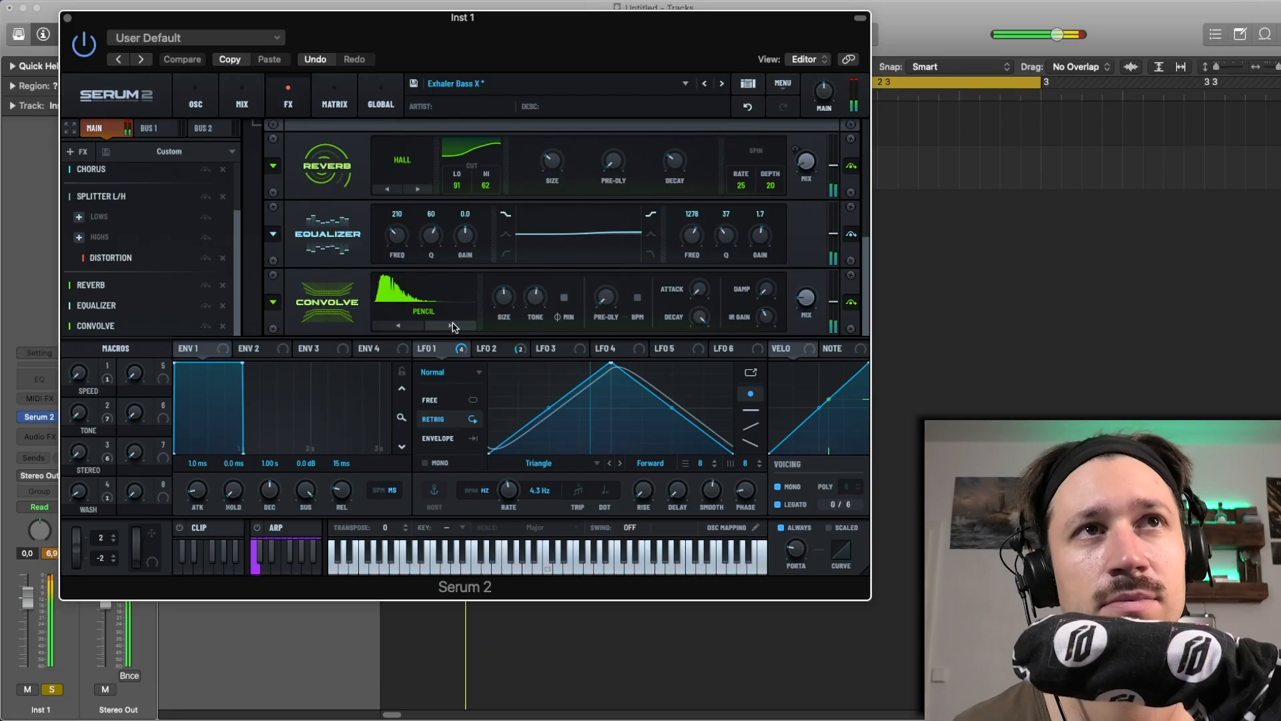
pyautogui.click(445, 326)
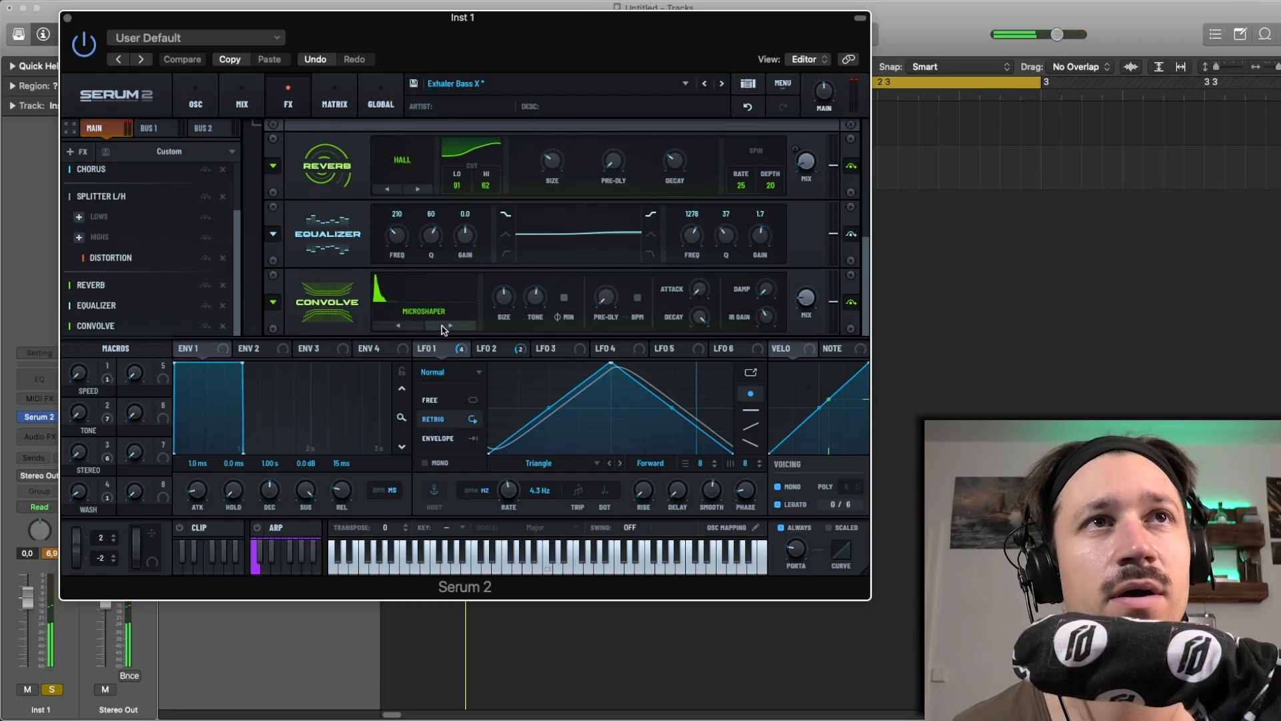
# Continue through the factory impulse responses in the Convolve, from Suitcase EPiano 2 and 3 to Woody and Bosverb Hall A
pyautogui.click(445, 327)
pyautogui.click(443, 327)
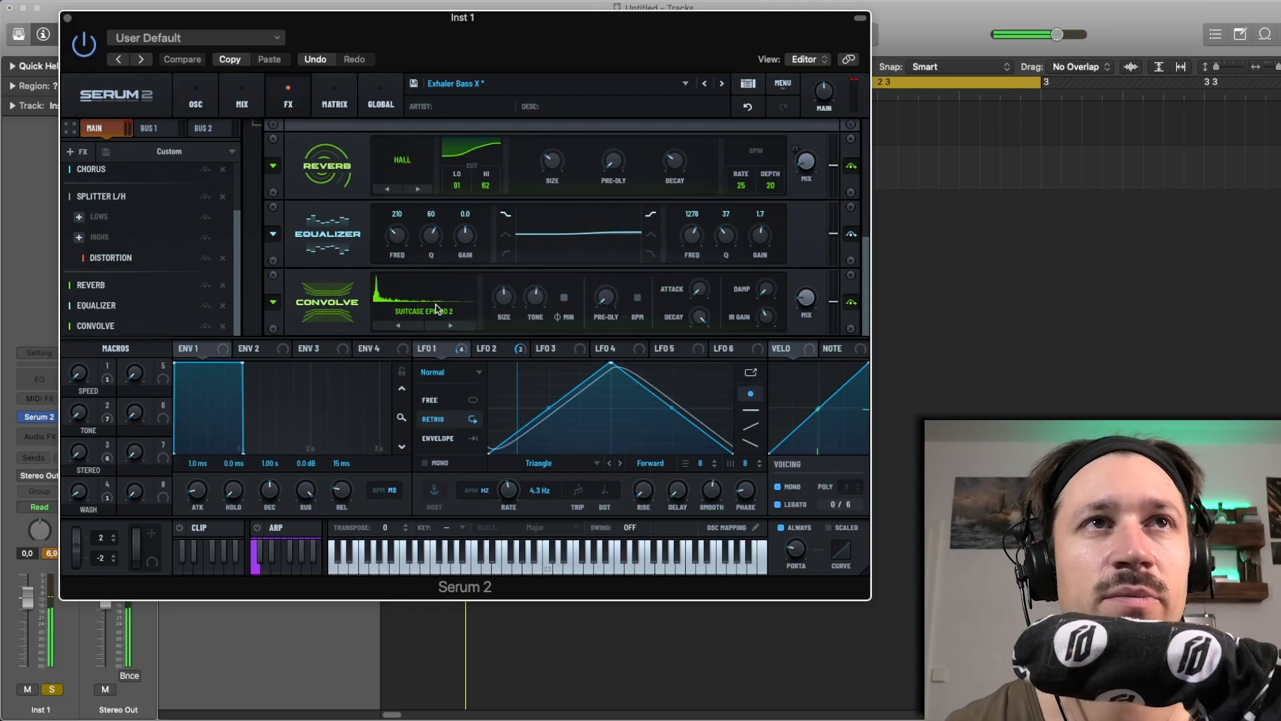
pyautogui.click(466, 326)
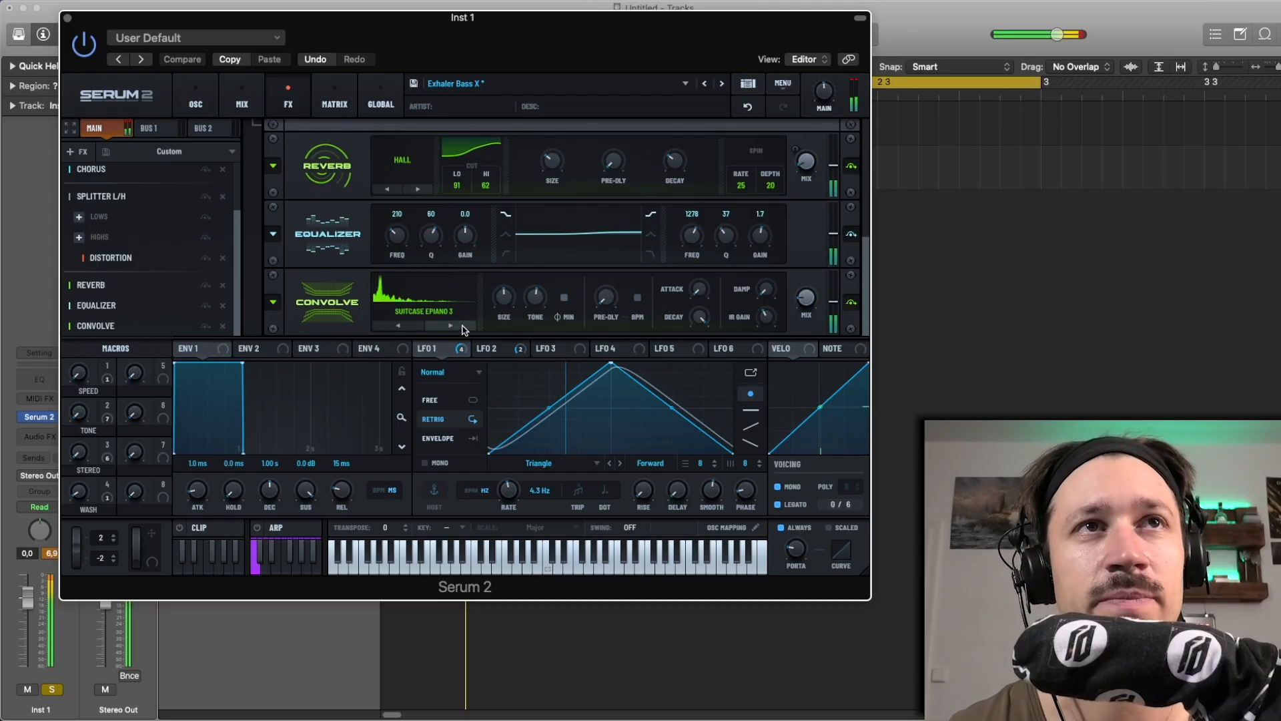
pyautogui.click(464, 326)
pyautogui.click(464, 326)
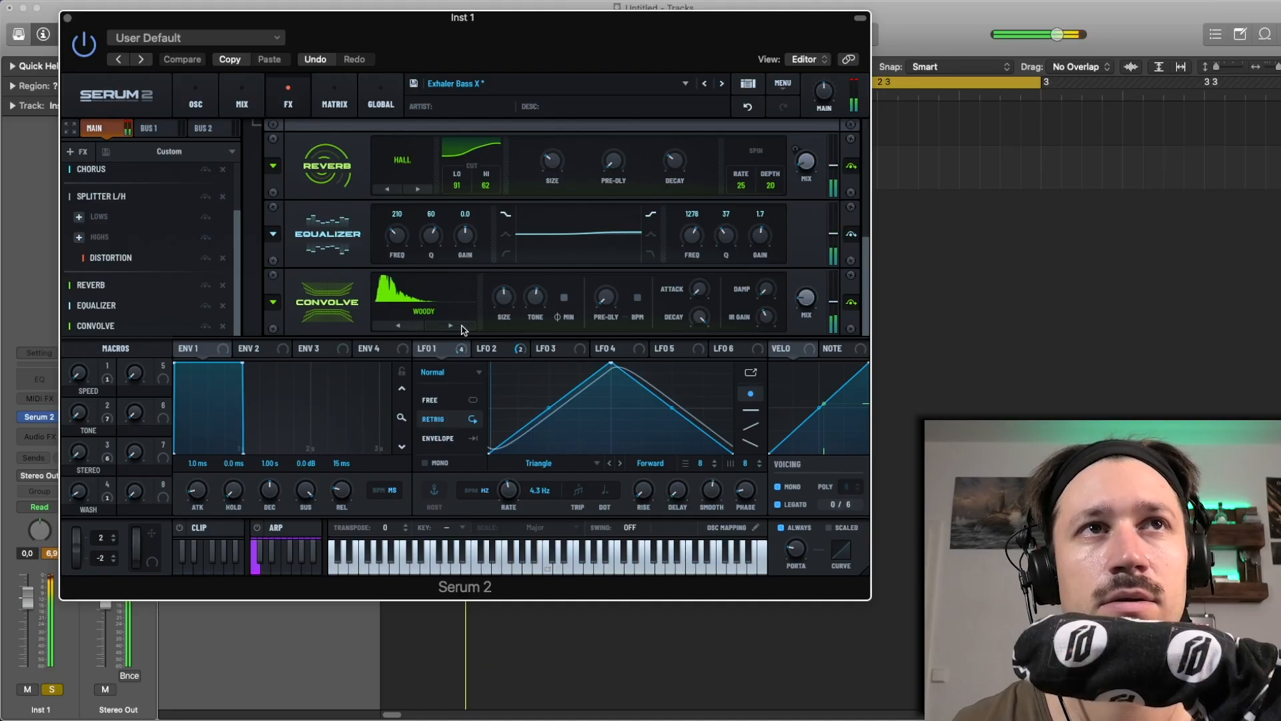
pyautogui.click(464, 327)
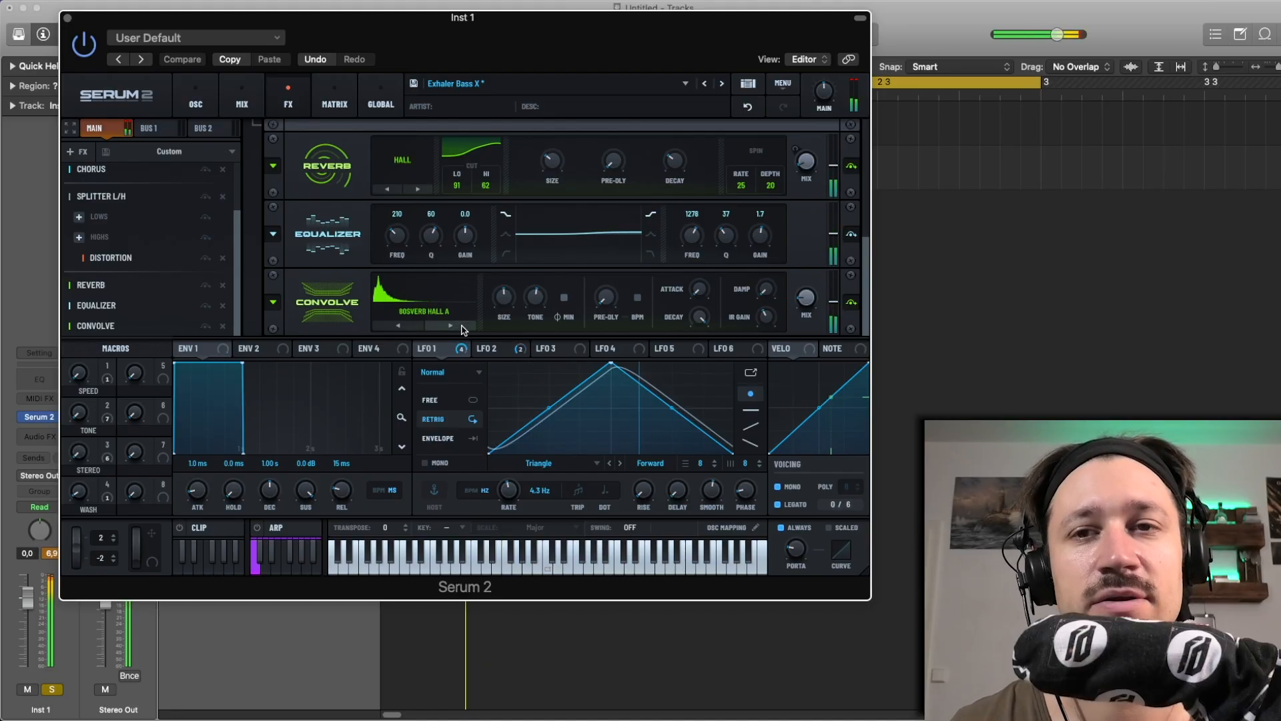
# Load the user impulse response drill in the Convolve and advance through gamebox and keys to pencilcase
pyautogui.click(414, 312)
pyautogui.moveTo(440, 337)
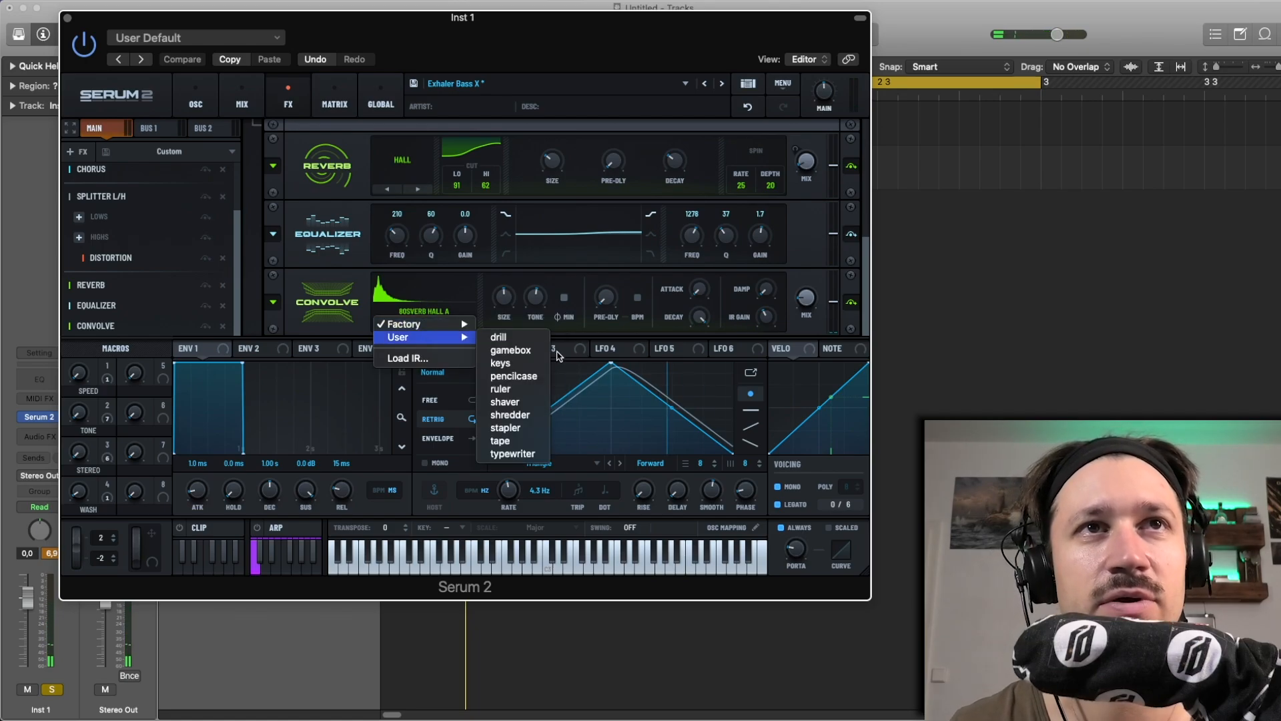
pyautogui.click(518, 338)
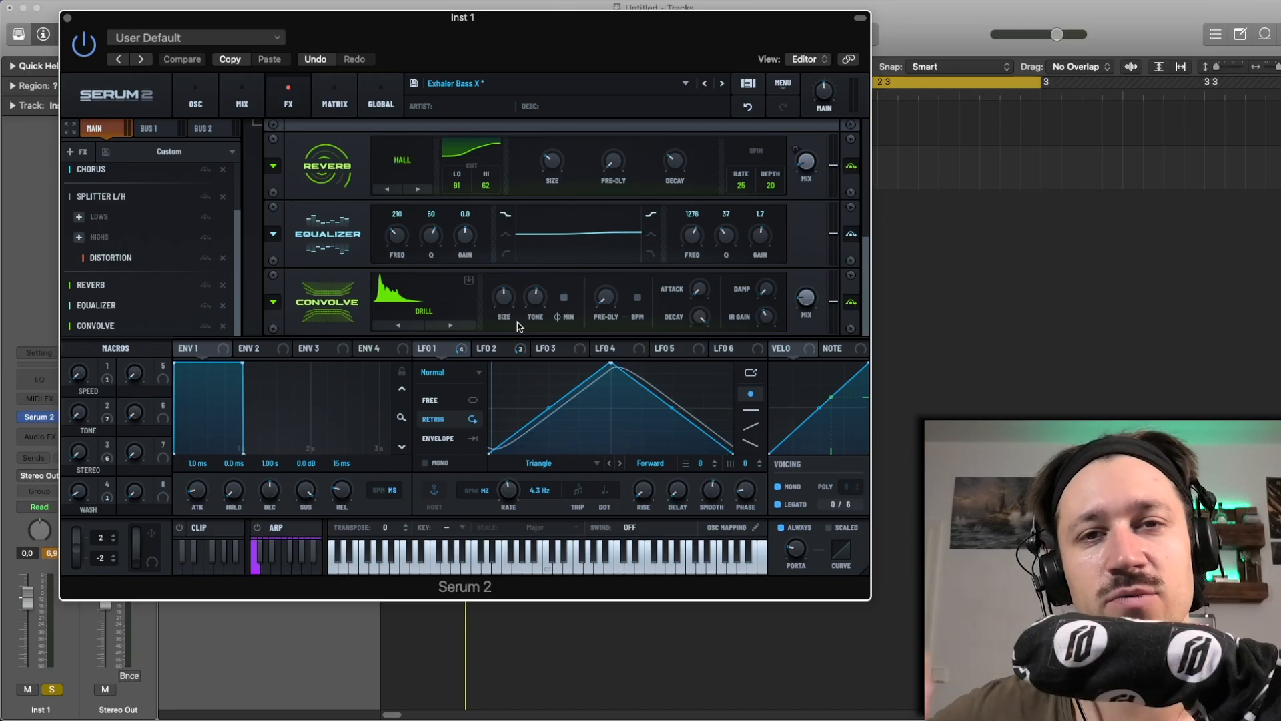
pyautogui.click(463, 325)
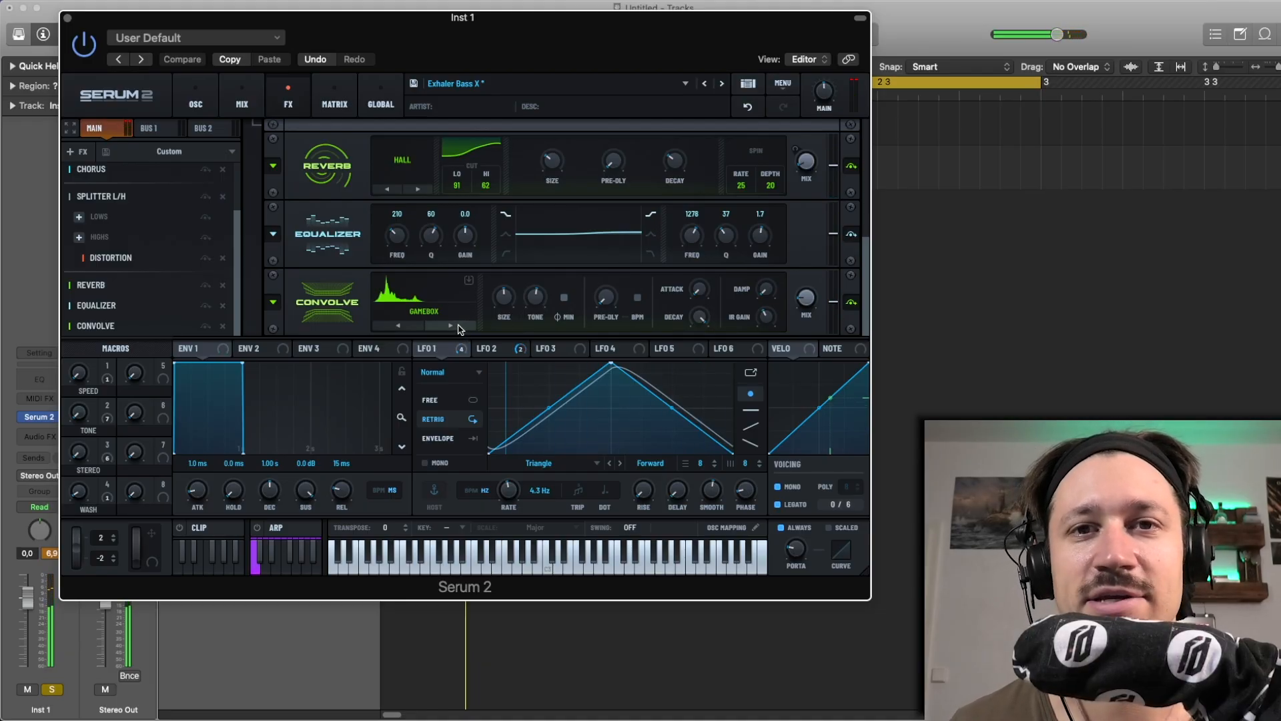
pyautogui.click(459, 327)
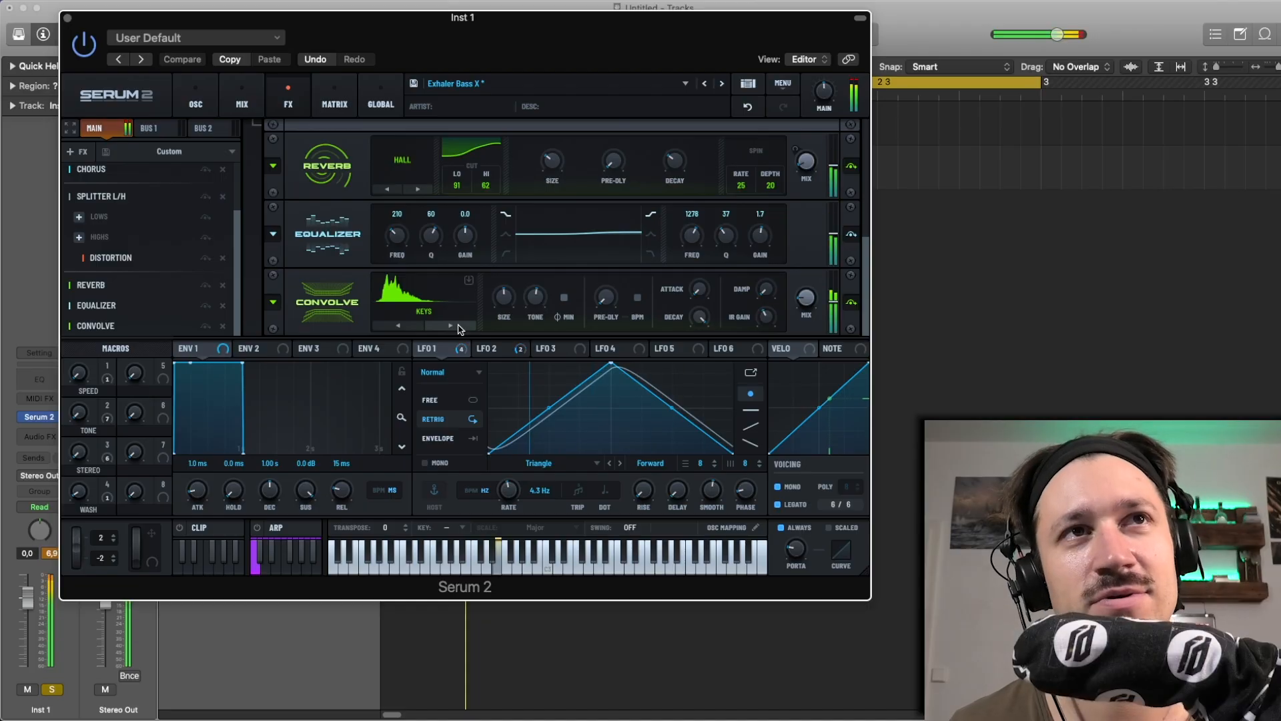
pyautogui.click(459, 328)
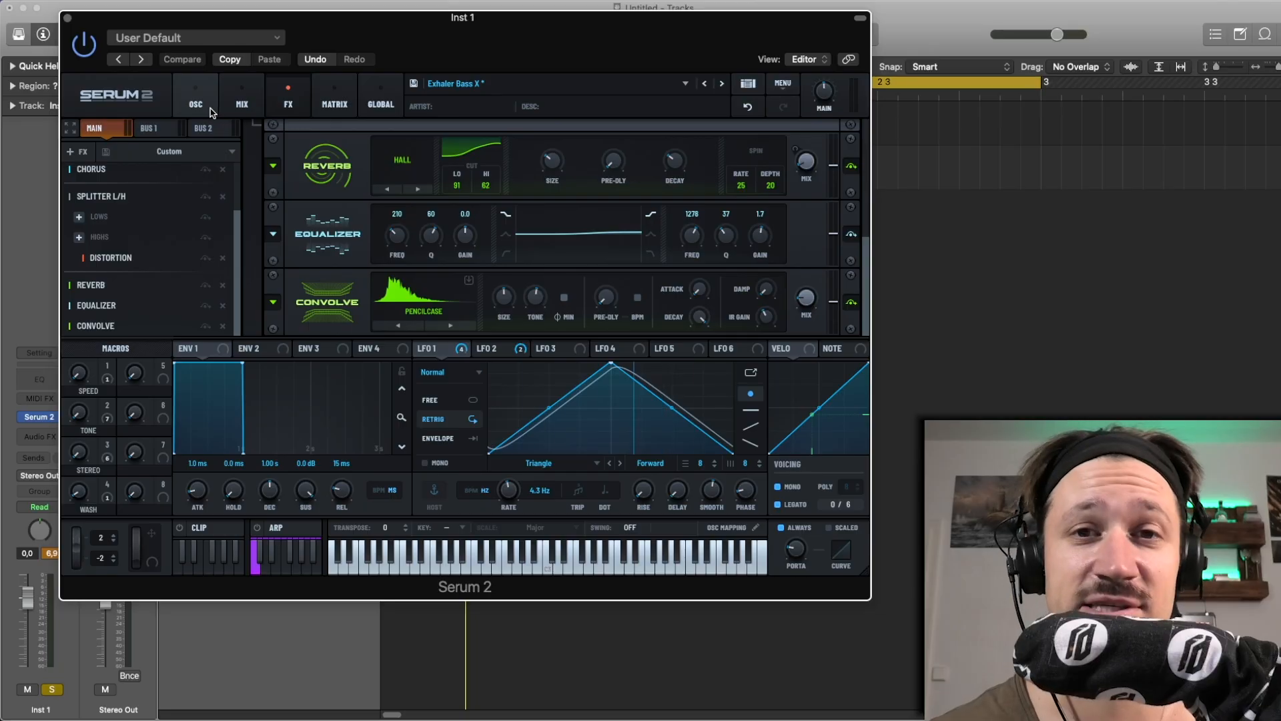
# Close the synth window and expand the Sum 1 stack to show its sample tracks, selecting the Sum 1 track
pyautogui.click(67, 18)
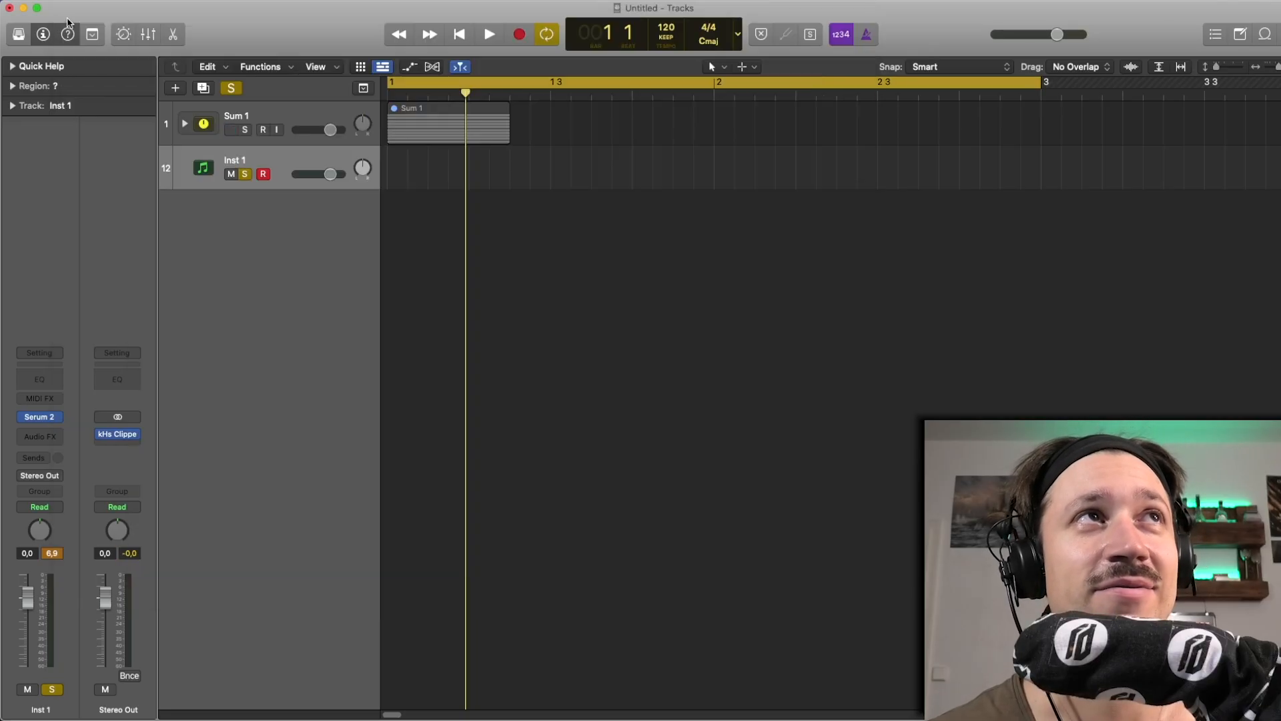
pyautogui.click(186, 124)
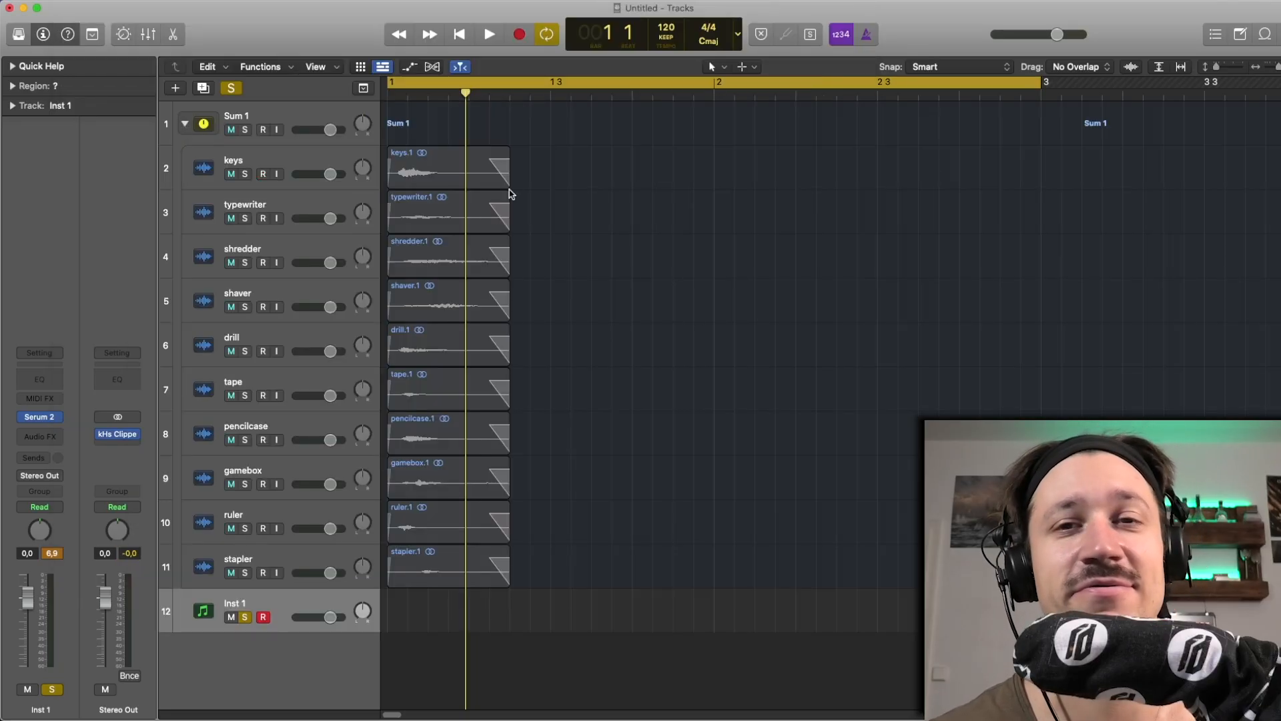
pyautogui.moveTo(604, 498); pyautogui.dragTo(421, 163)
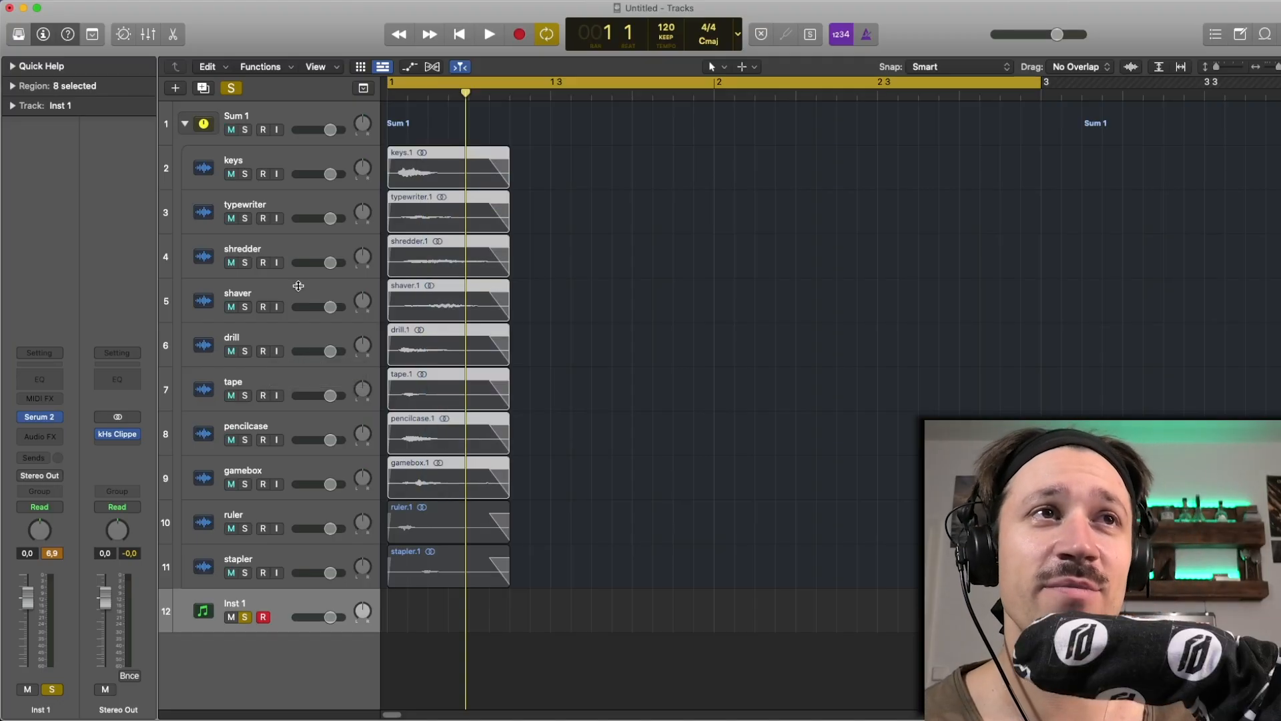
pyautogui.click(280, 159)
pyautogui.click(285, 120)
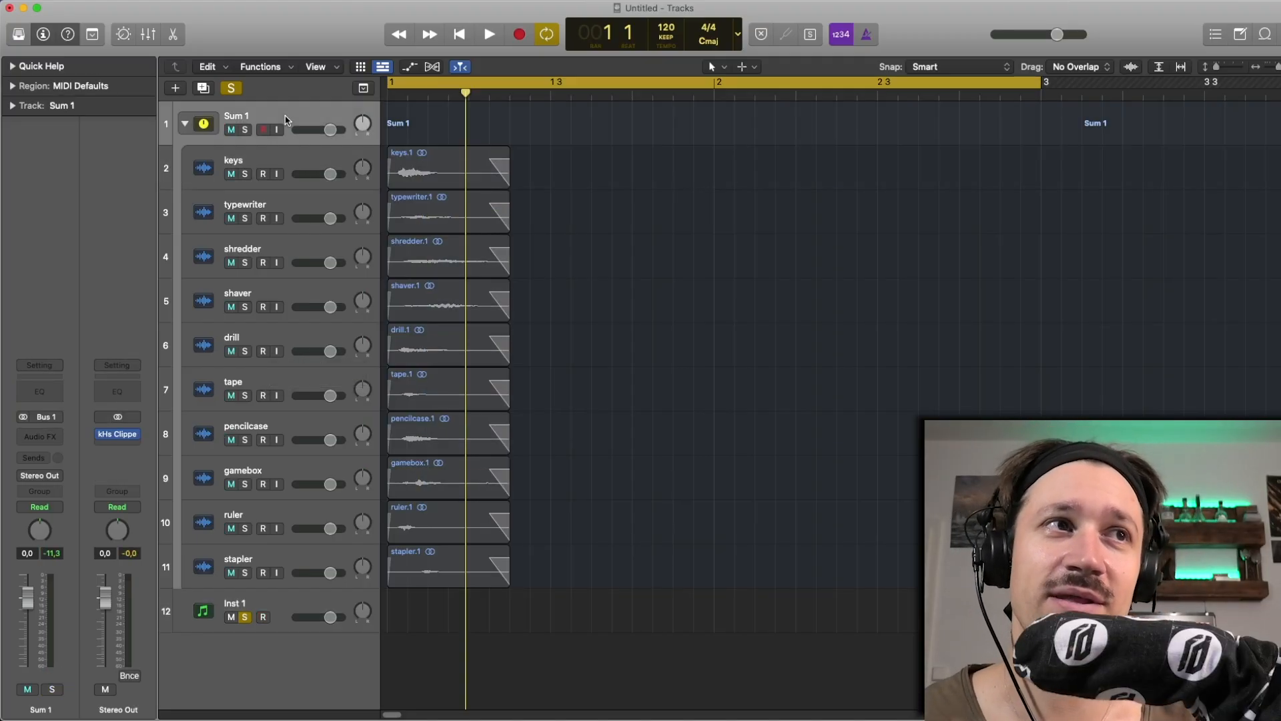